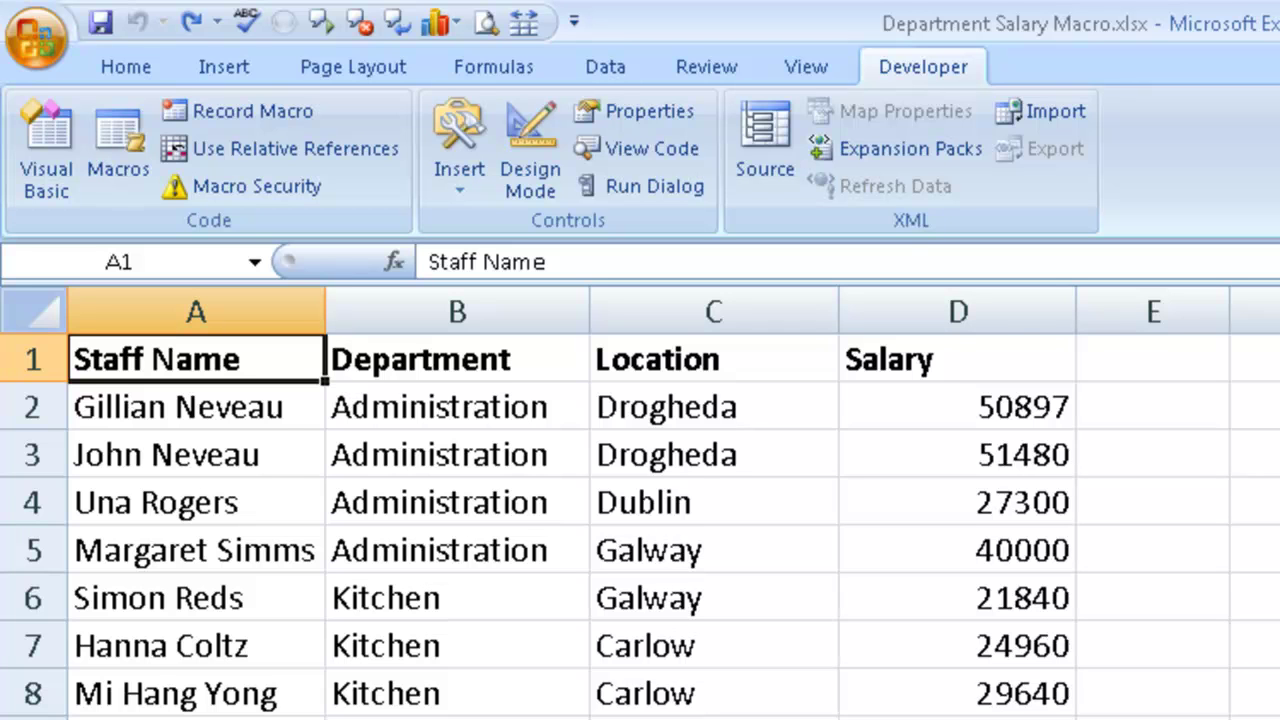
- Open Excel Options to check the ribbon settings, then close it
key("alt+t")
key("o")
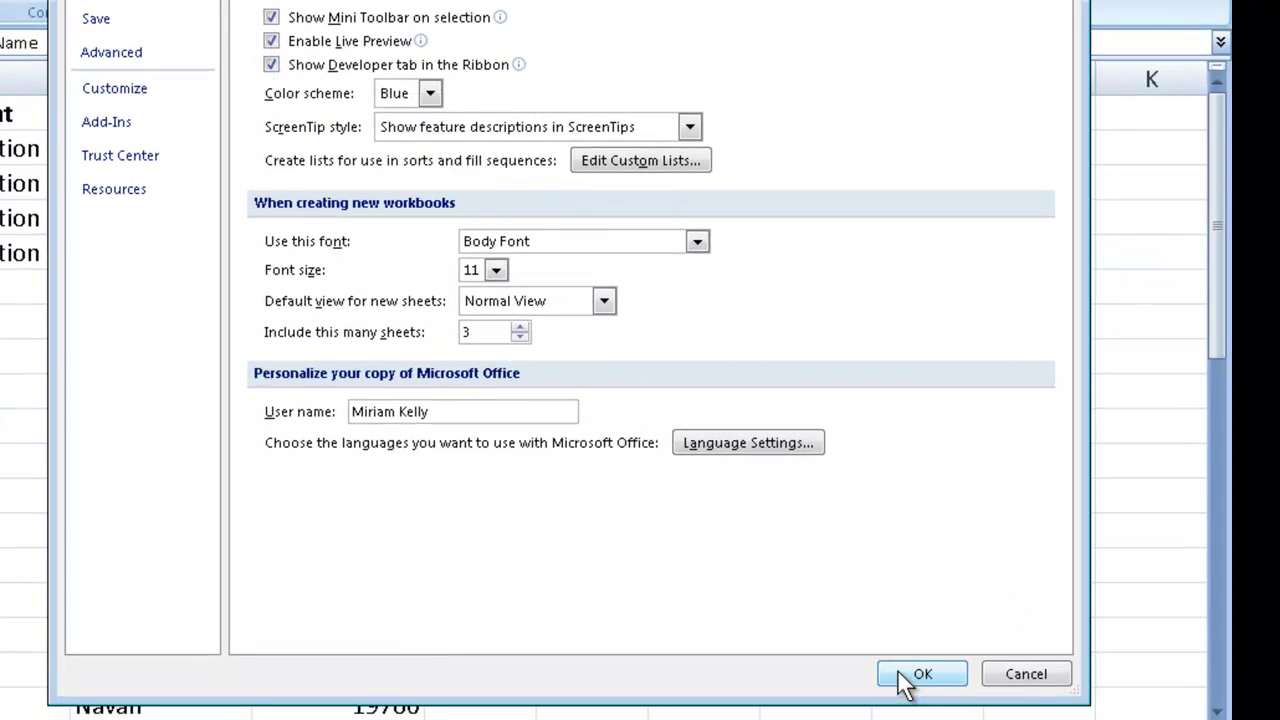
left_click(908, 677)
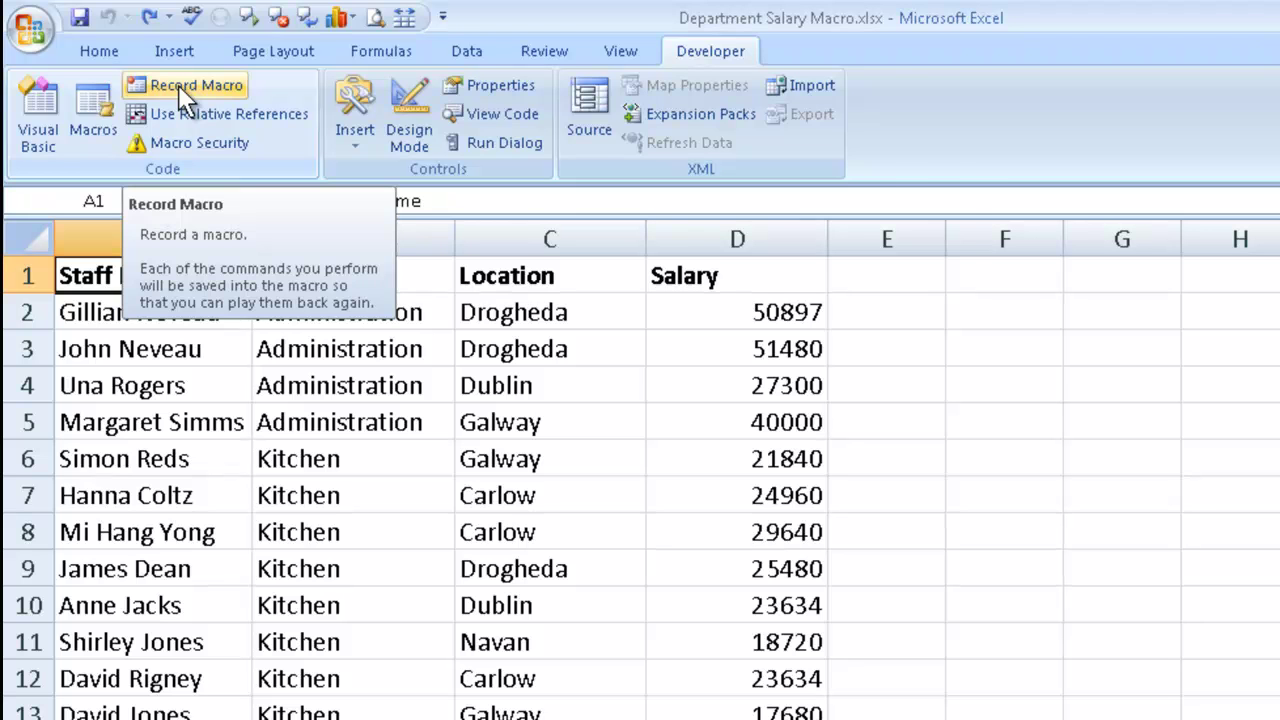
- Name the new macro LocationSalary, store it in This Workbook, and begin recording
left_click(178, 85)
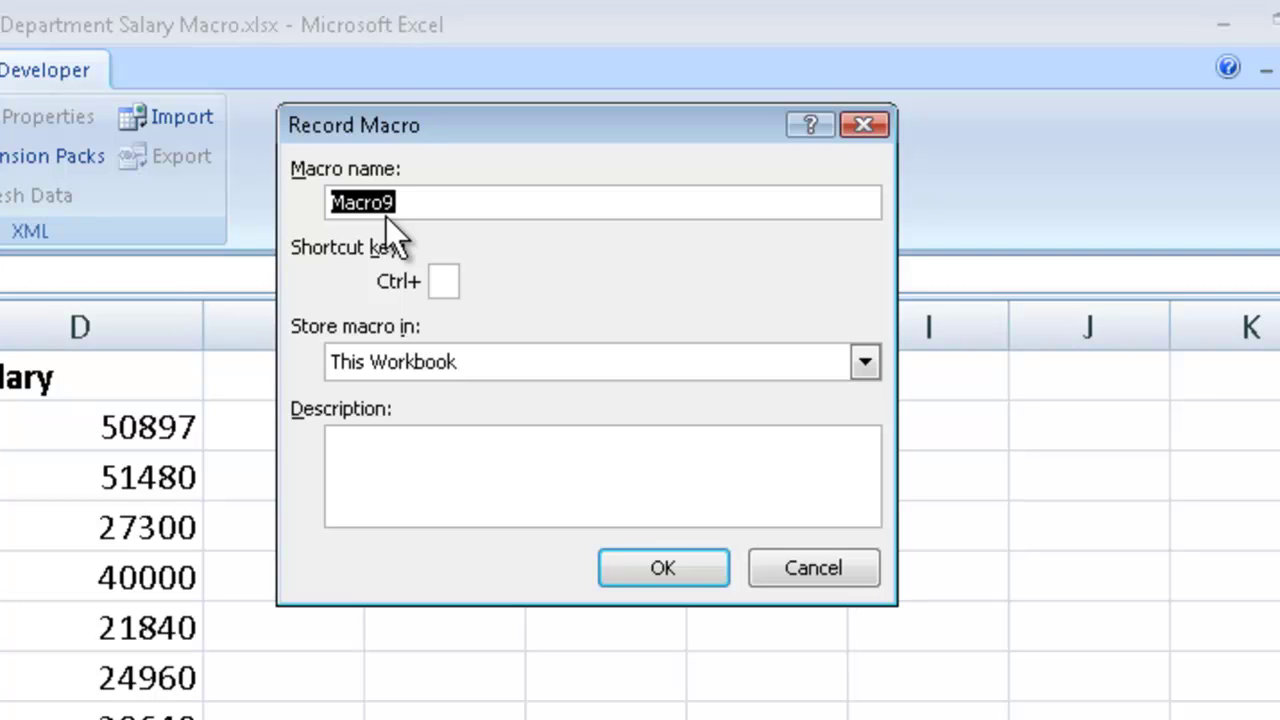
type("Location")
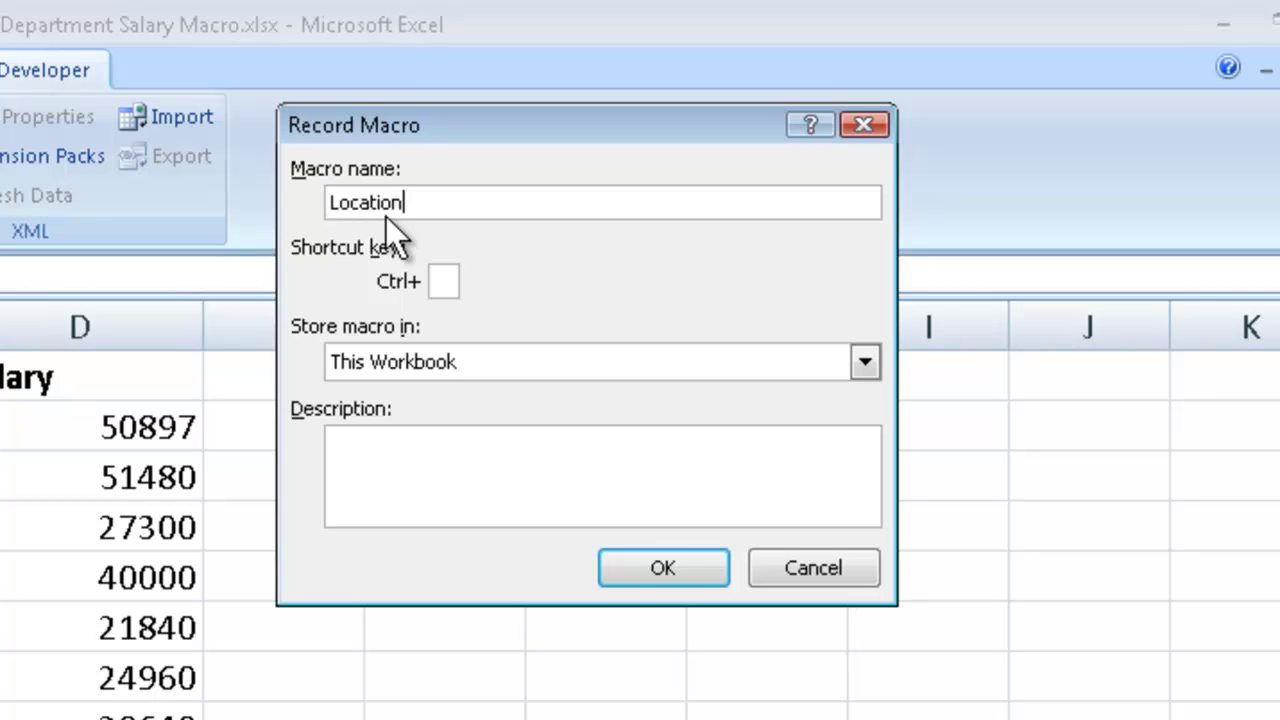
type("Salary")
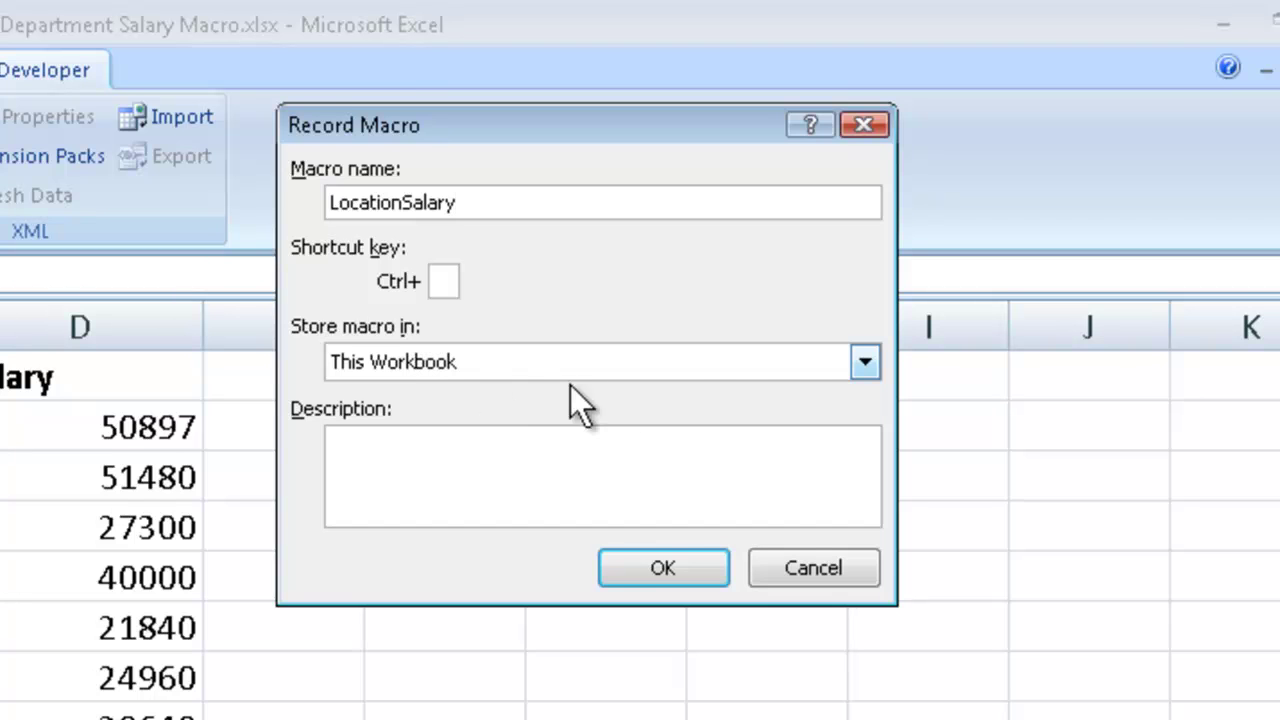
left_click(865, 360)
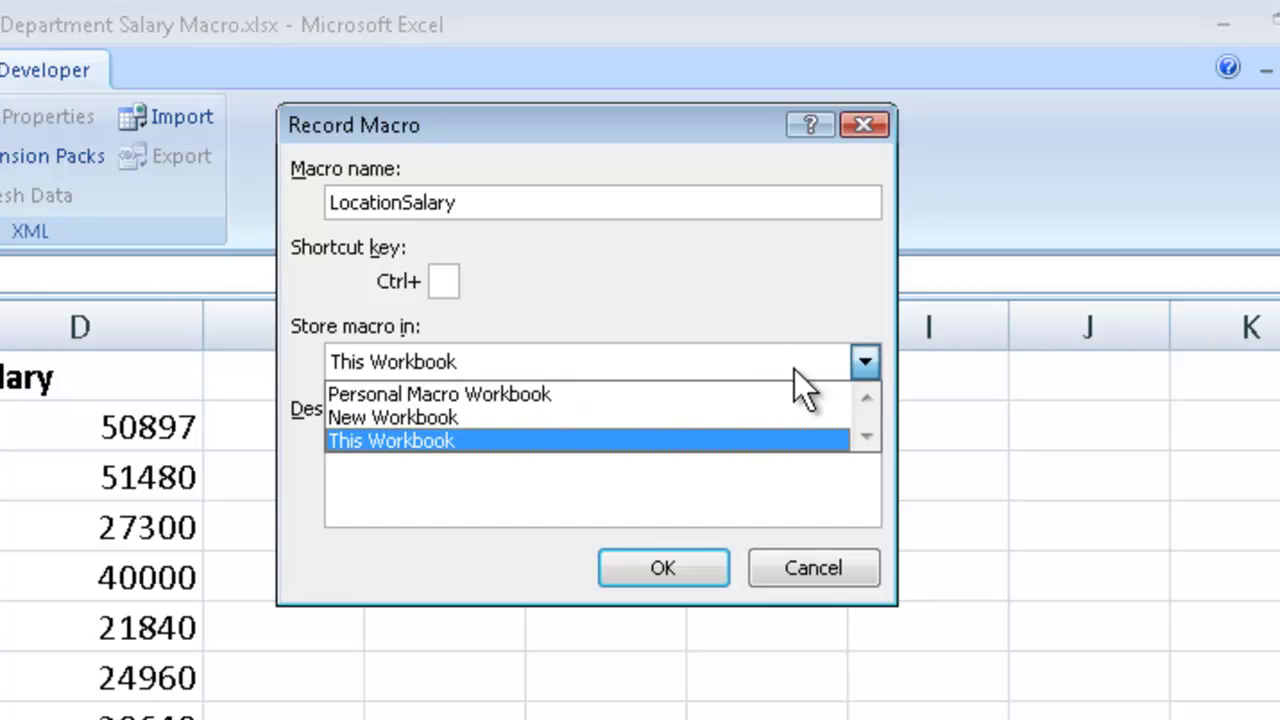
left_click(700, 394)
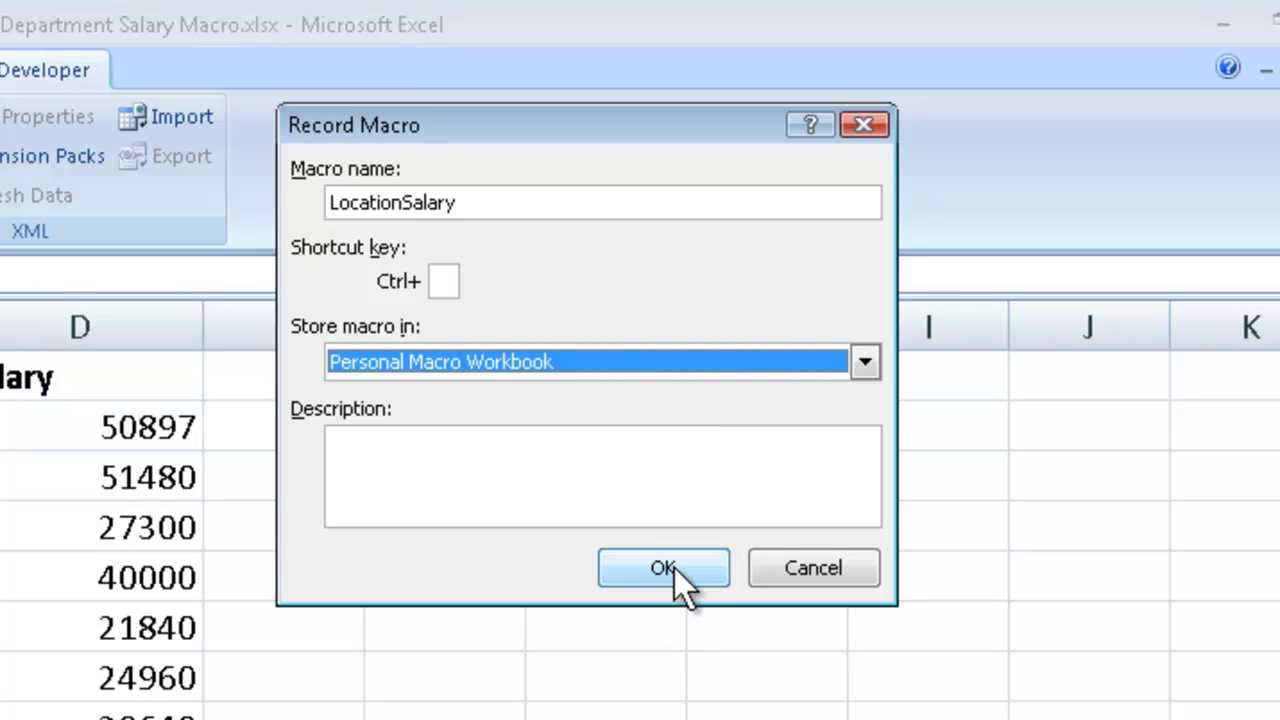
left_click(866, 362)
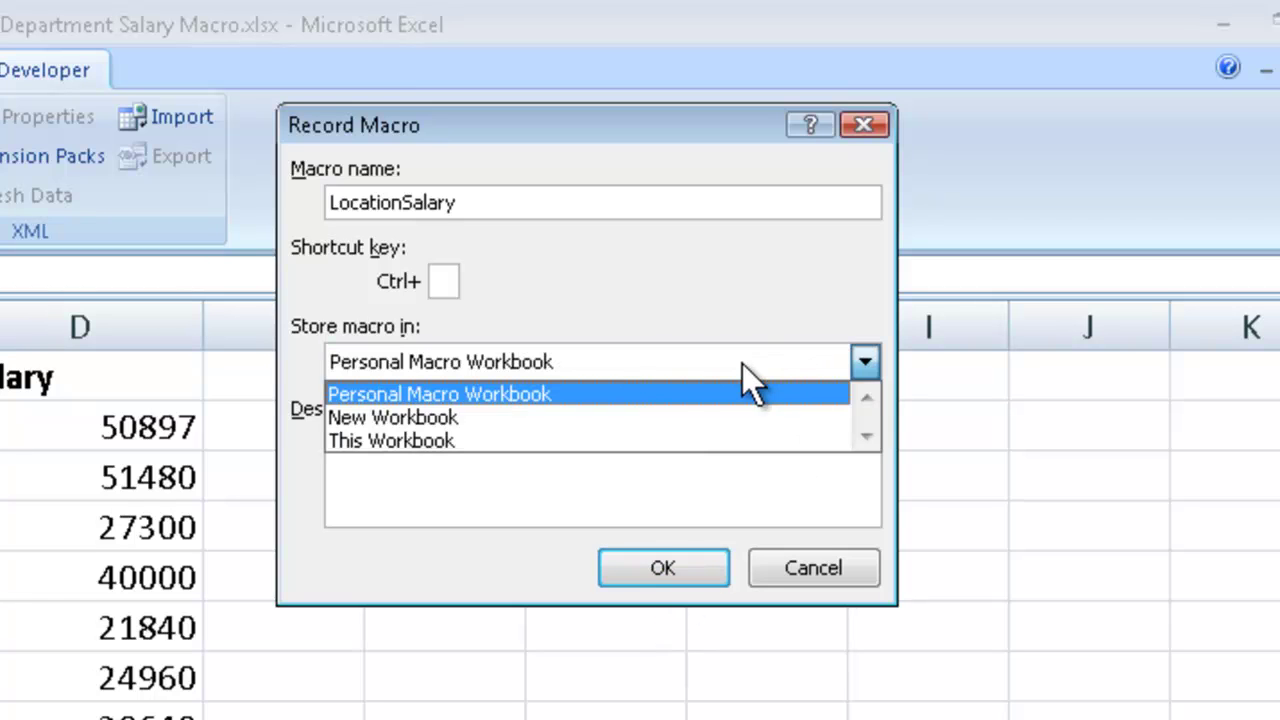
left_click(645, 443)
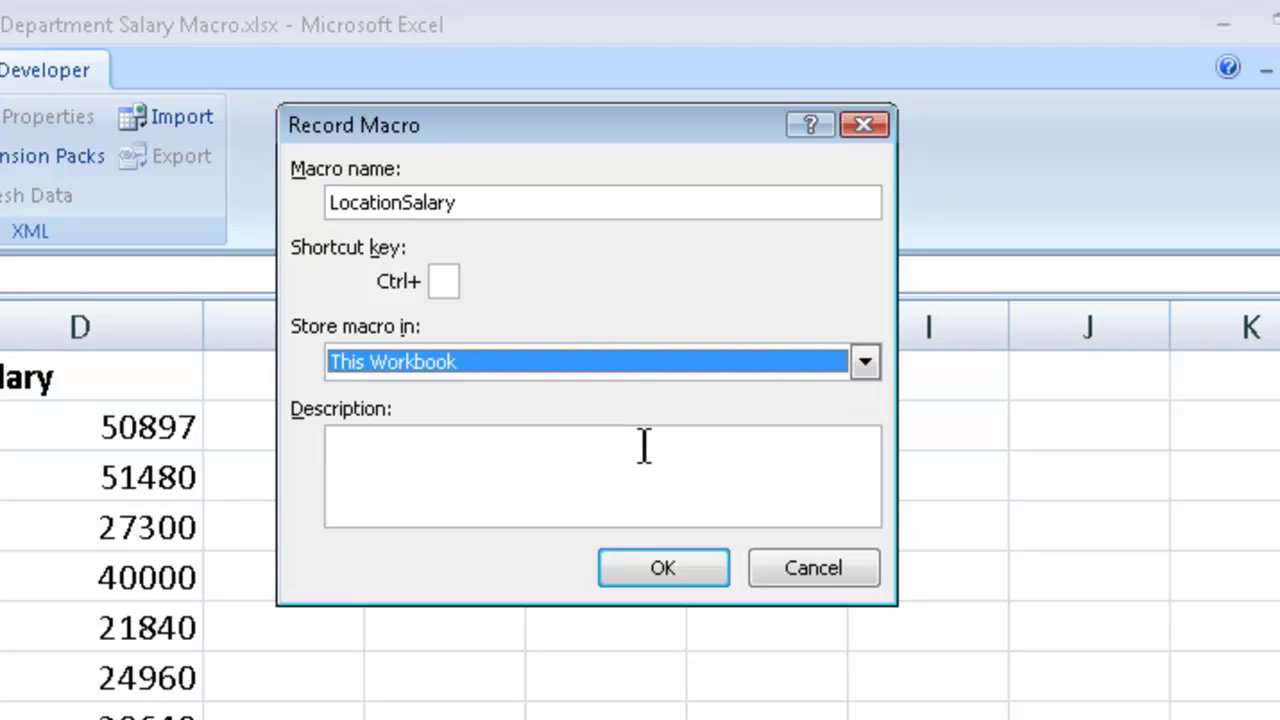
left_click(688, 571)
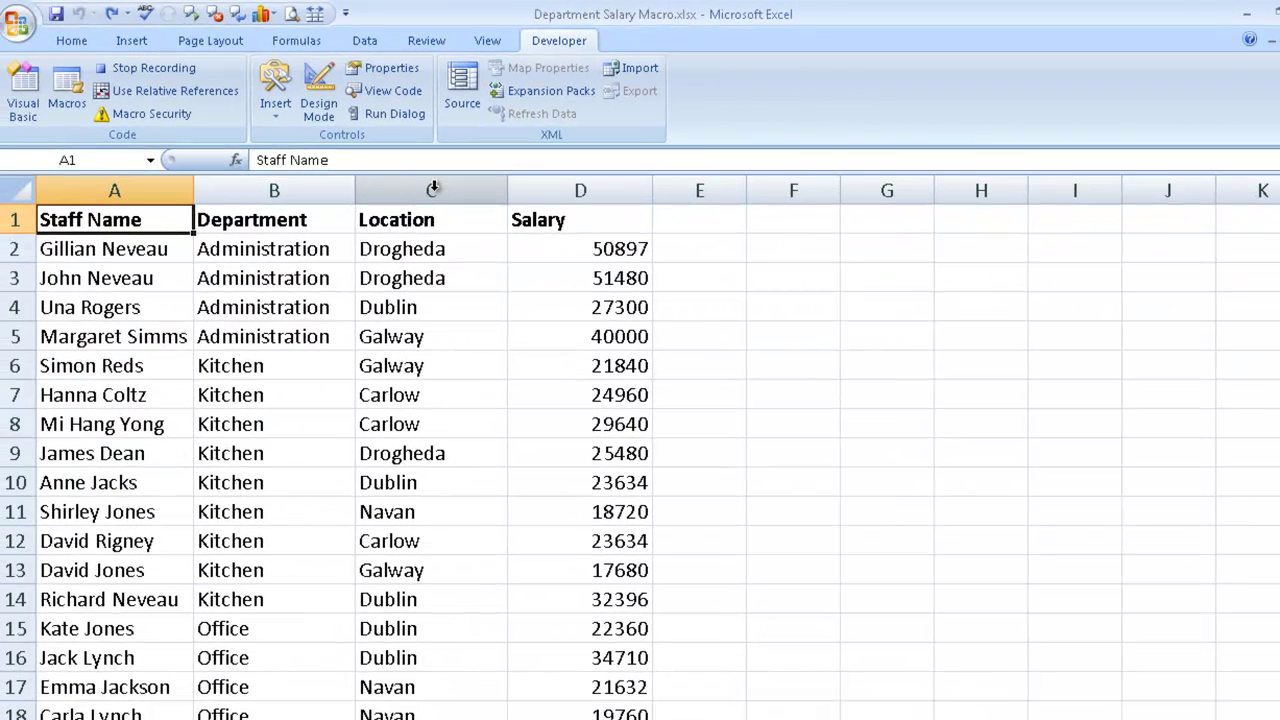
- Sort the table A to Z by Location (column C), expanding the selection, then reselect cell A1
left_click(433, 189)
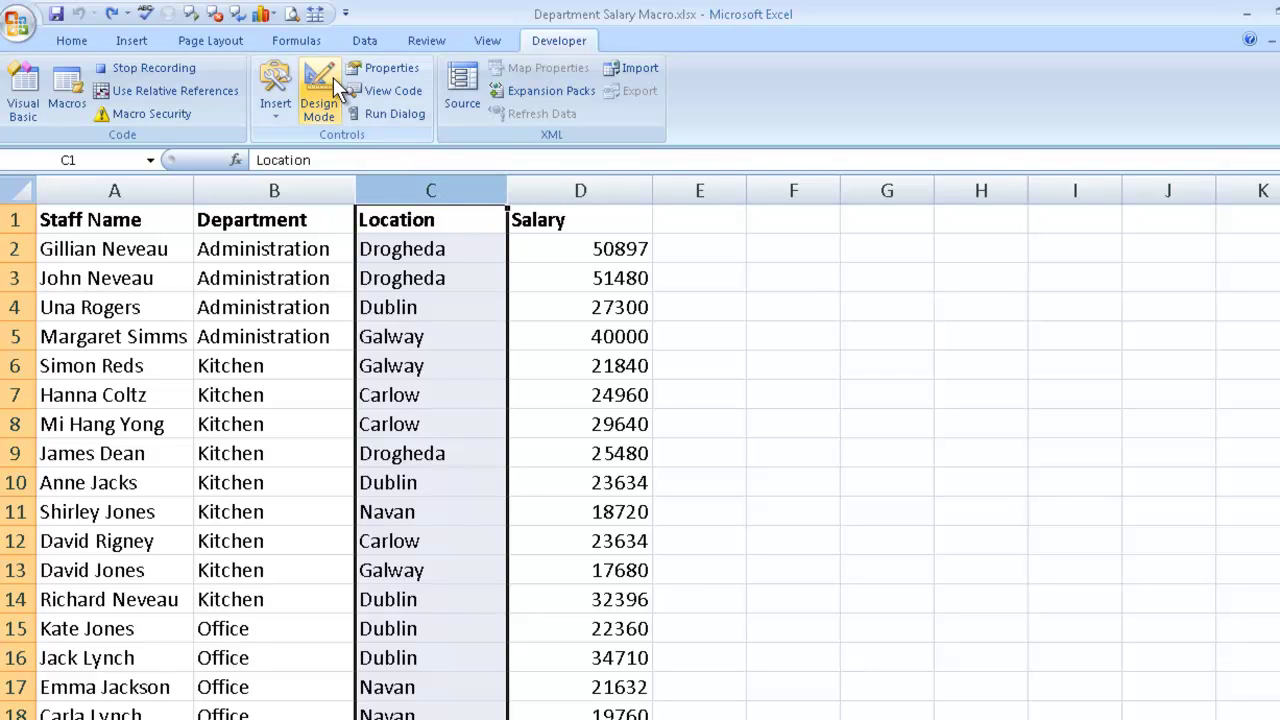
left_click(365, 42)
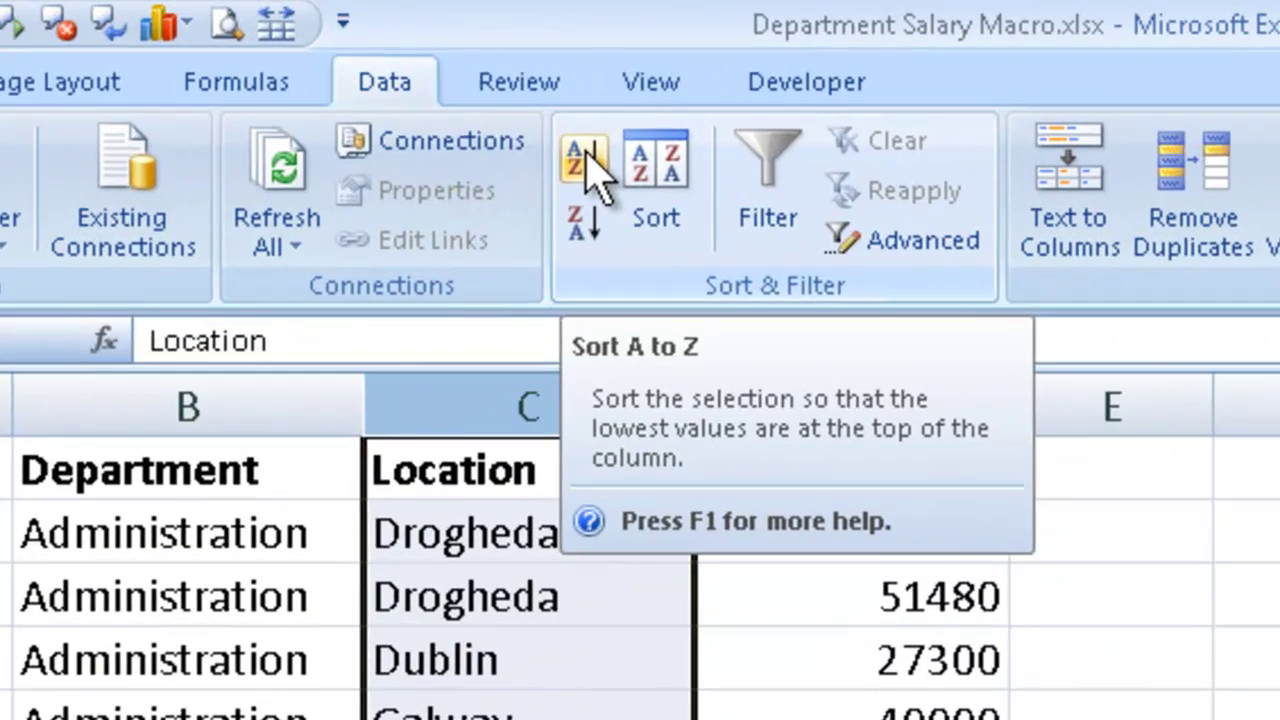
left_click(586, 162)
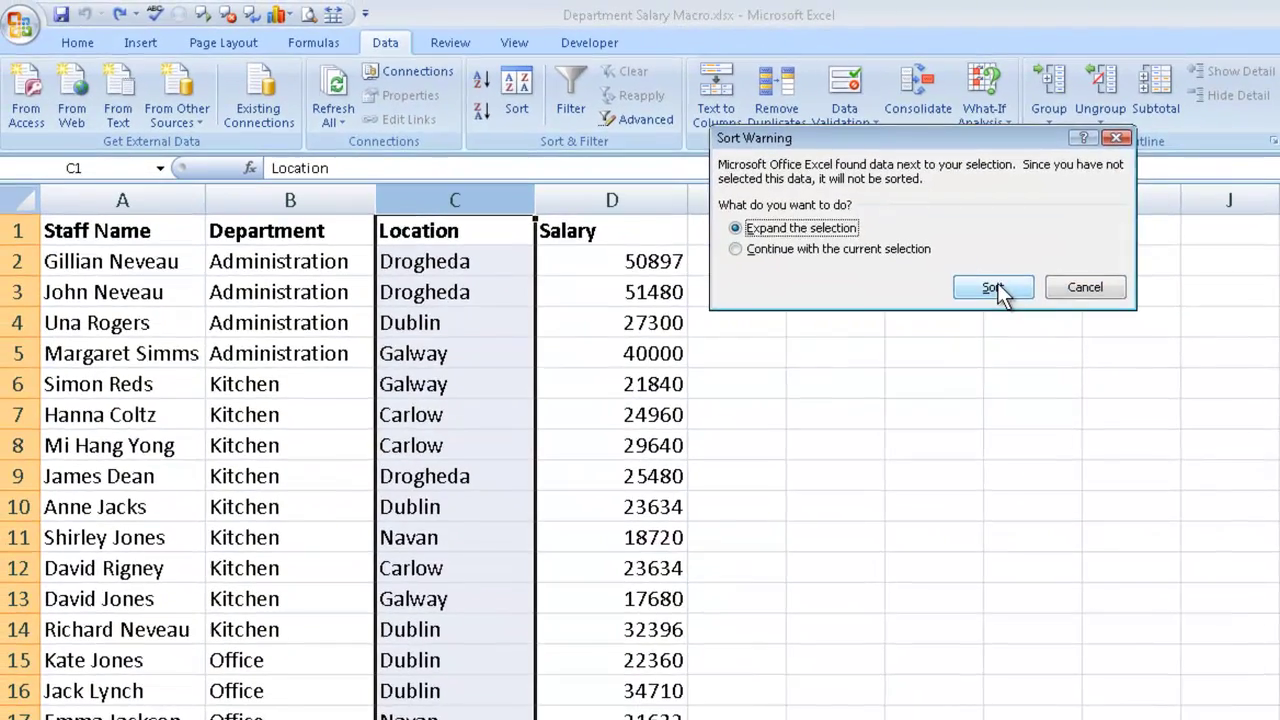
left_click(1000, 284)
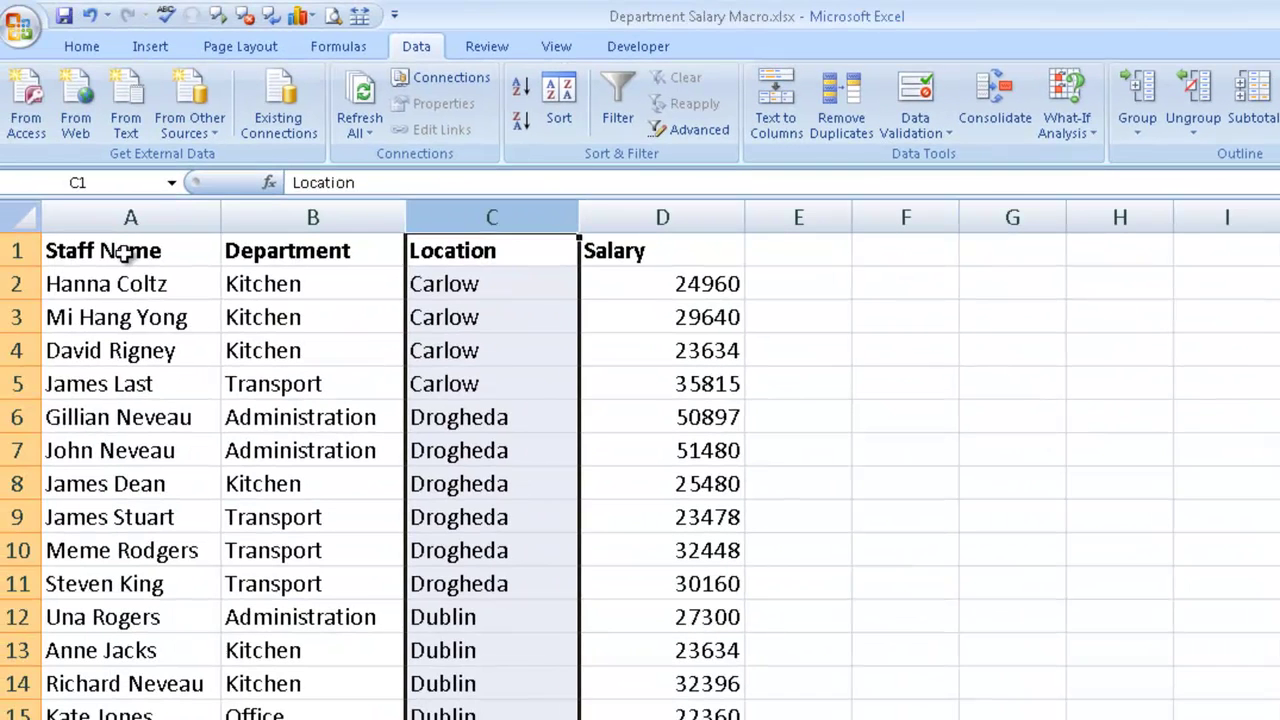
left_click(122, 252)
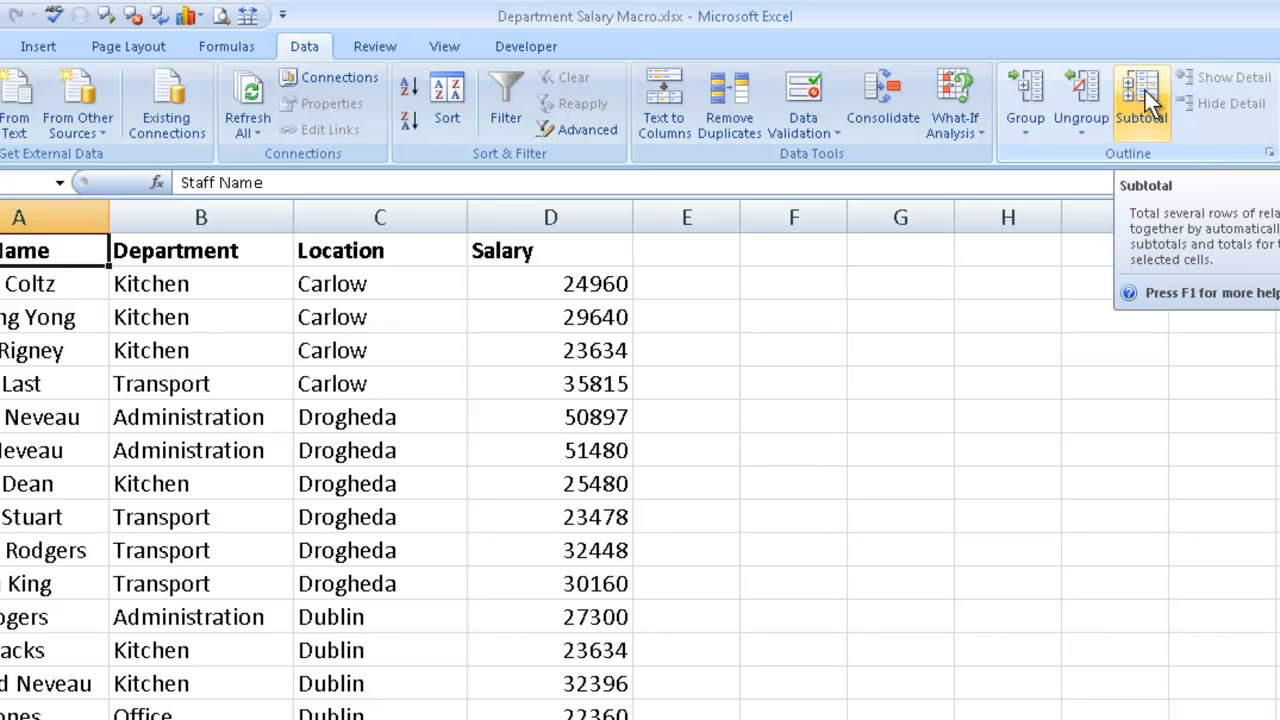
- Add Sum subtotals of Salary at each change in Location, then collapse to outline level 2
left_click(1144, 88)
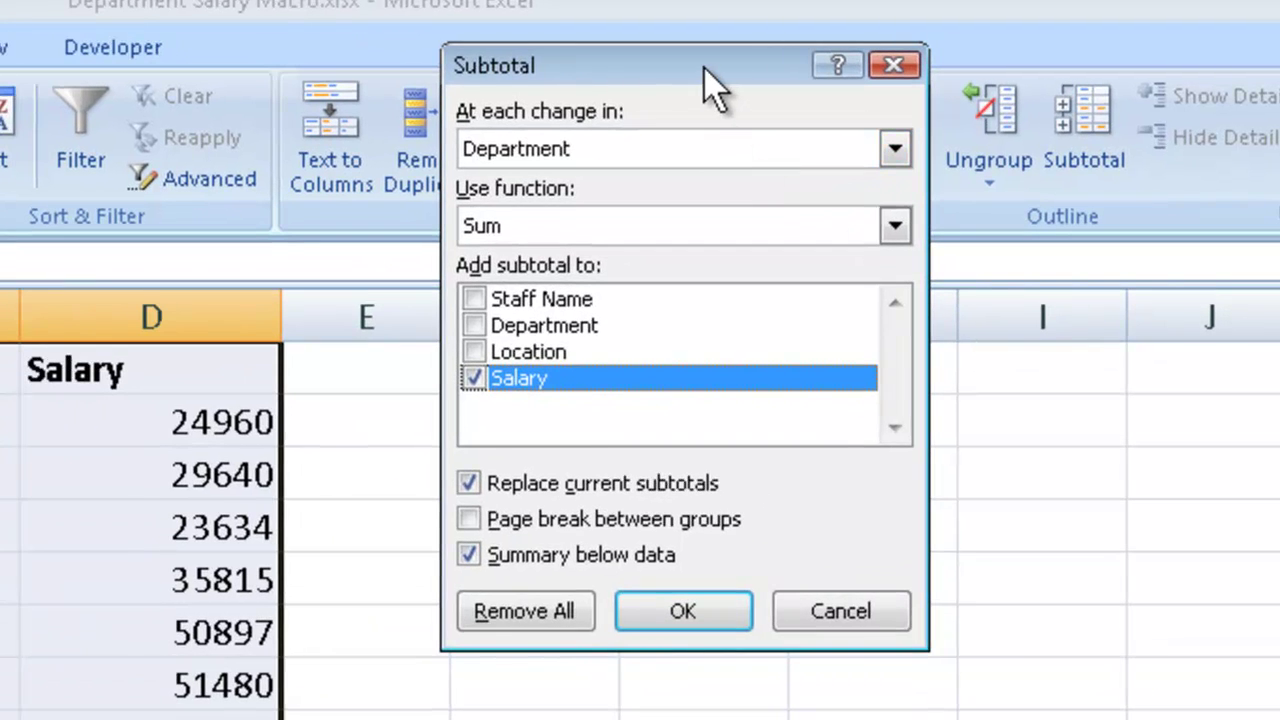
left_click_drag(705, 70, 630, 110)
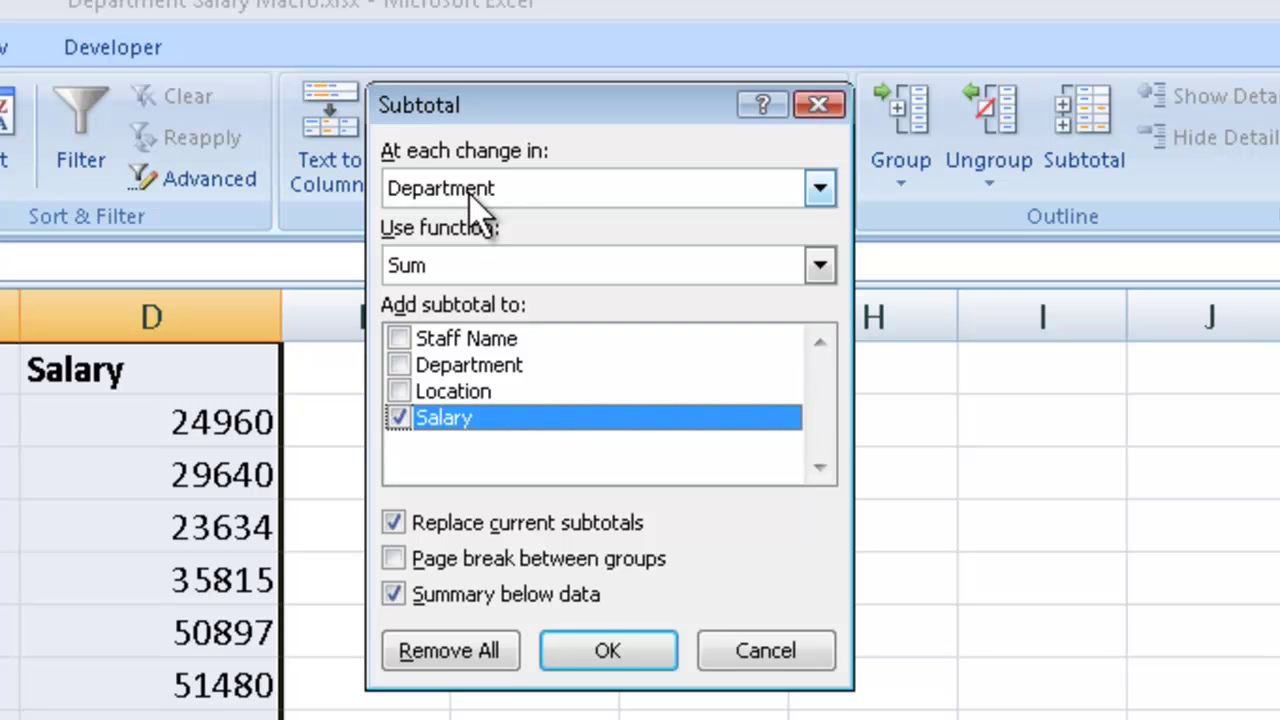
left_click(820, 190)
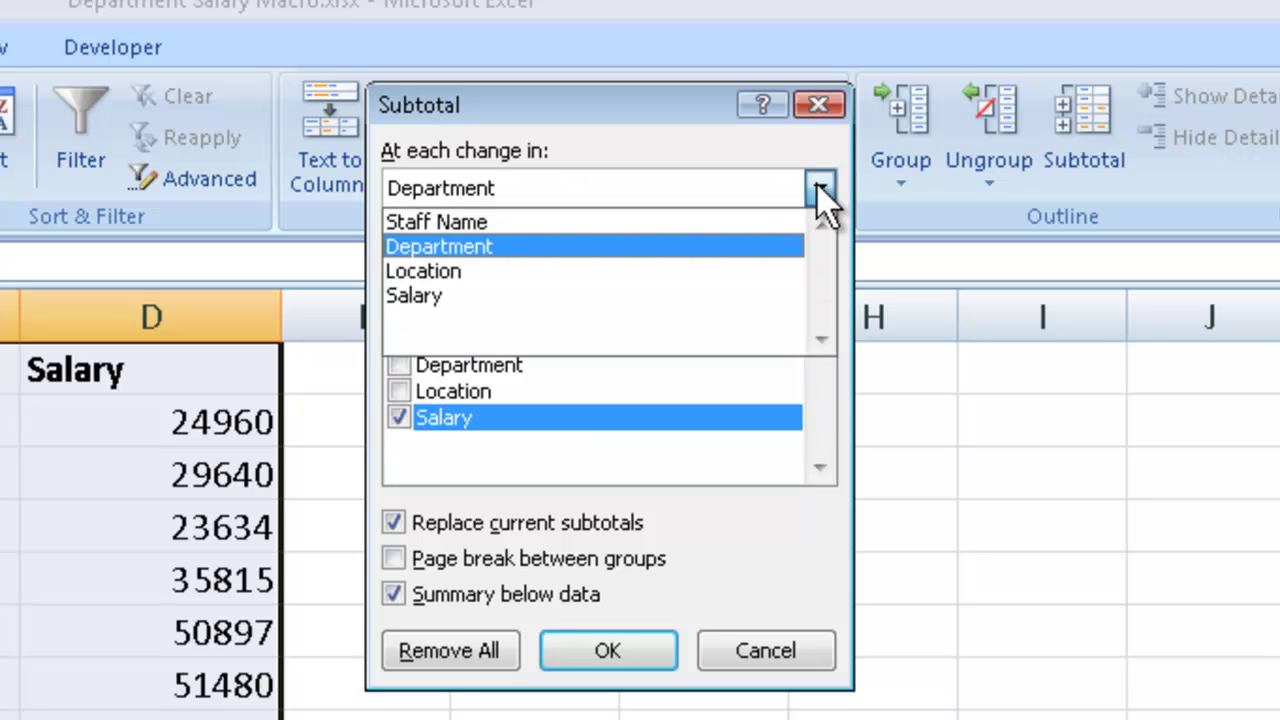
left_click(485, 271)
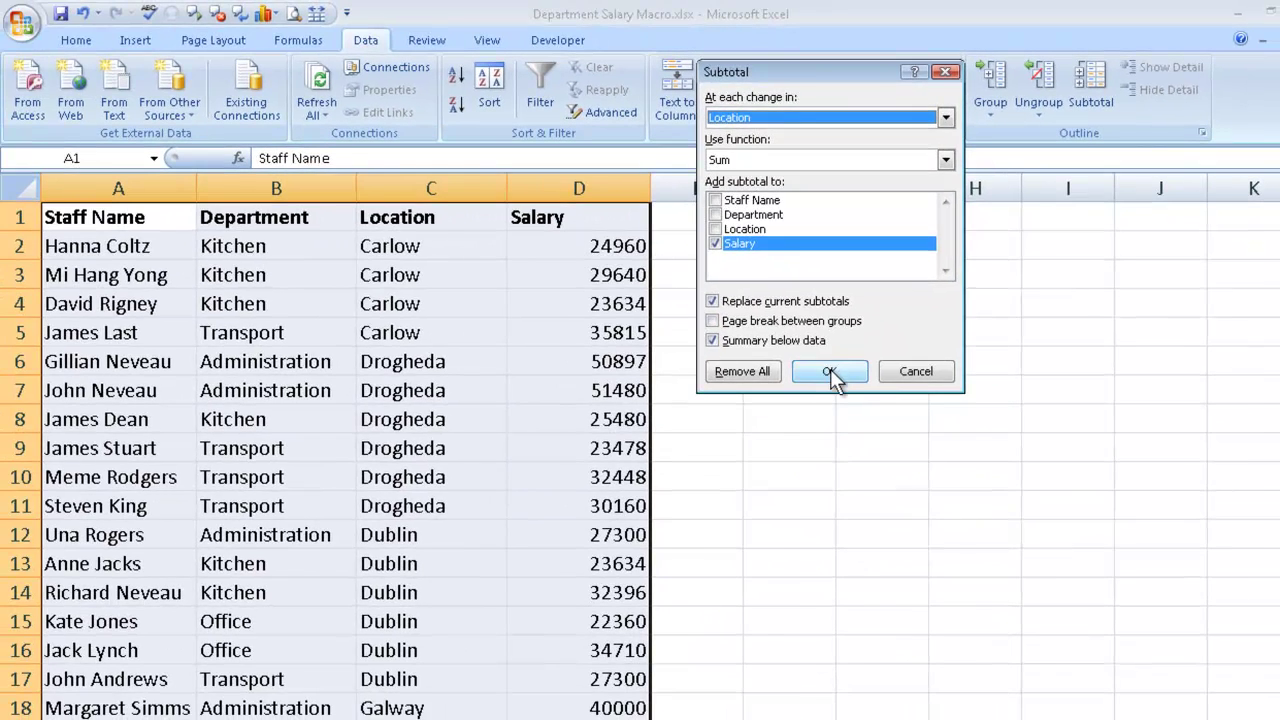
left_click(830, 373)
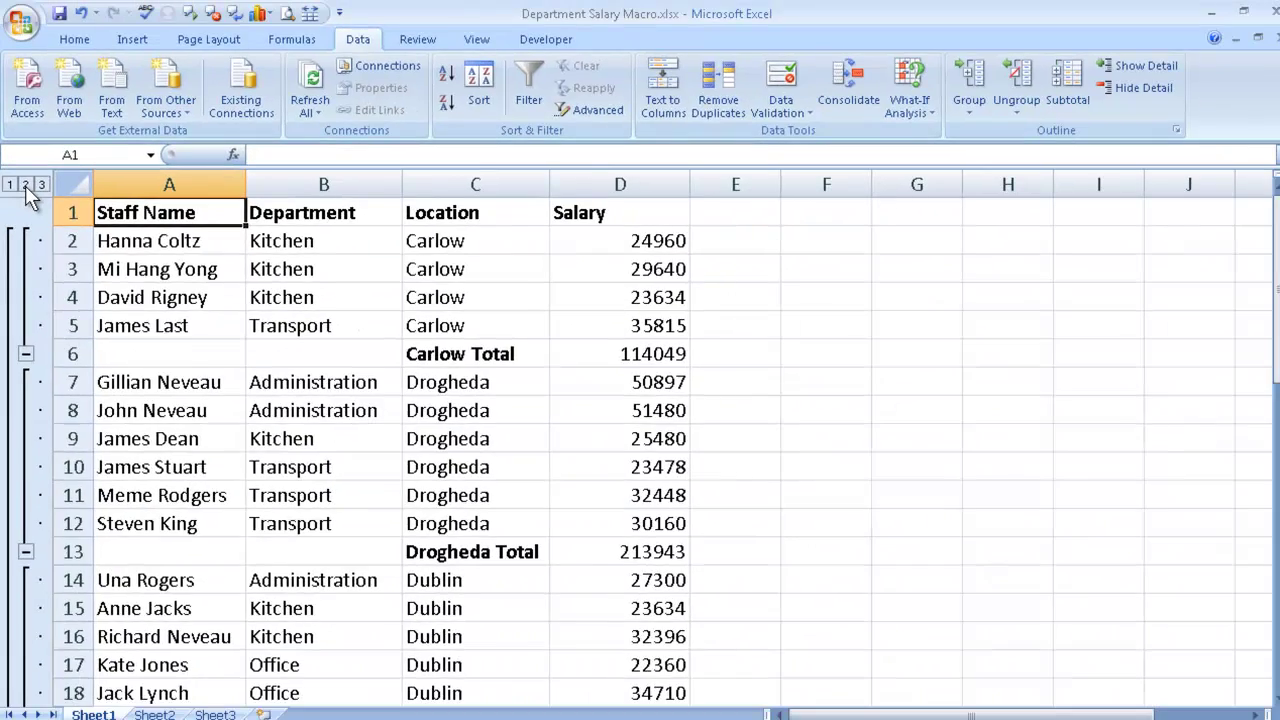
left_click(25, 185)
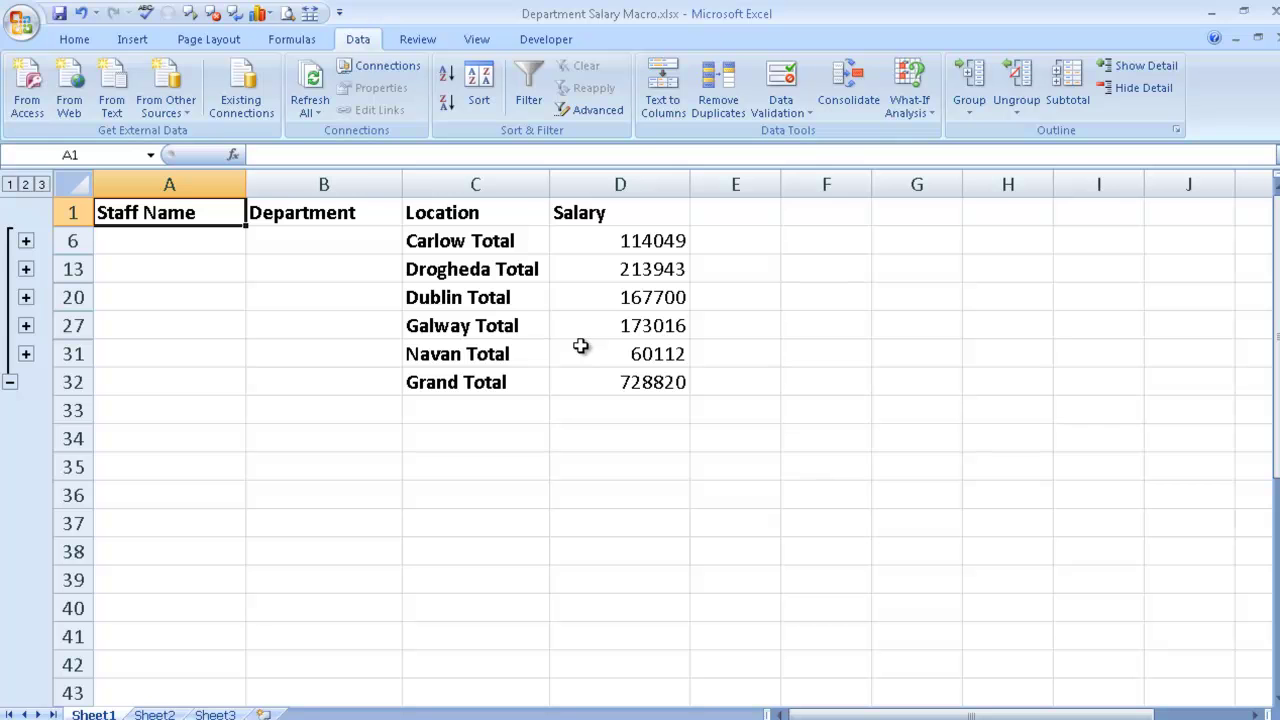
left_click(545, 40)
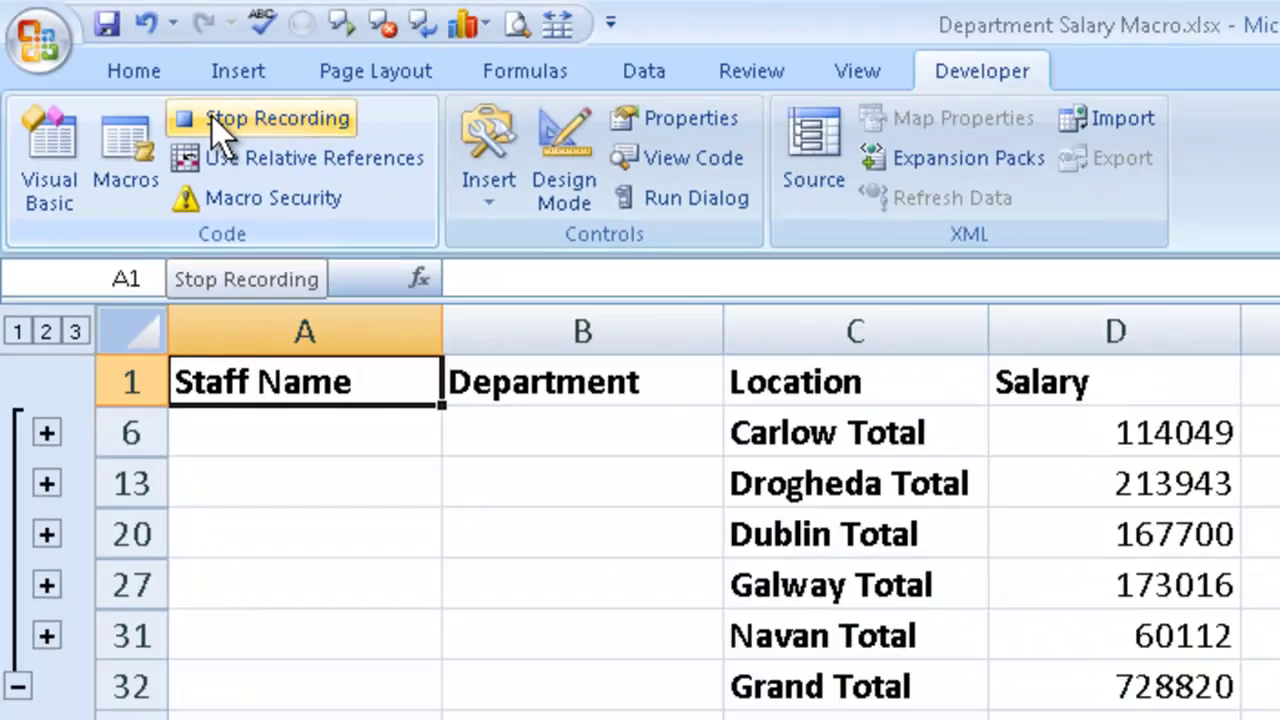
left_click(340, 185)
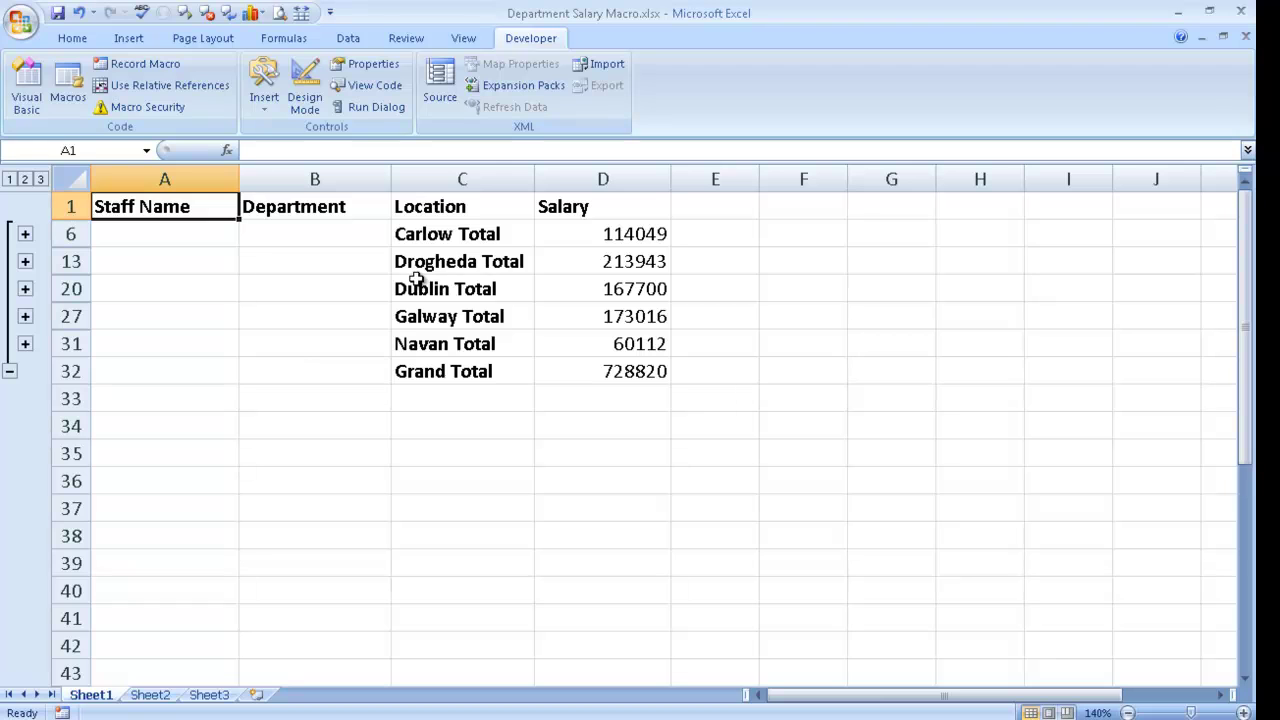
left_click(349, 40)
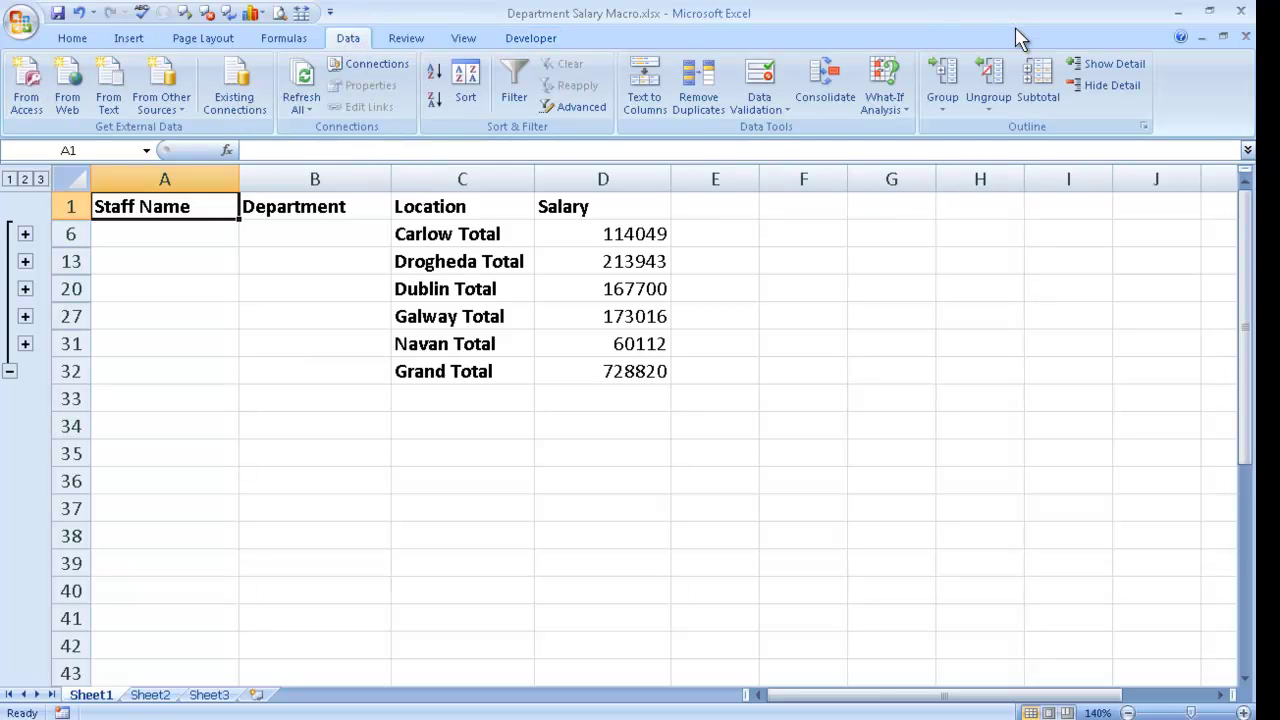
left_click(1036, 80)
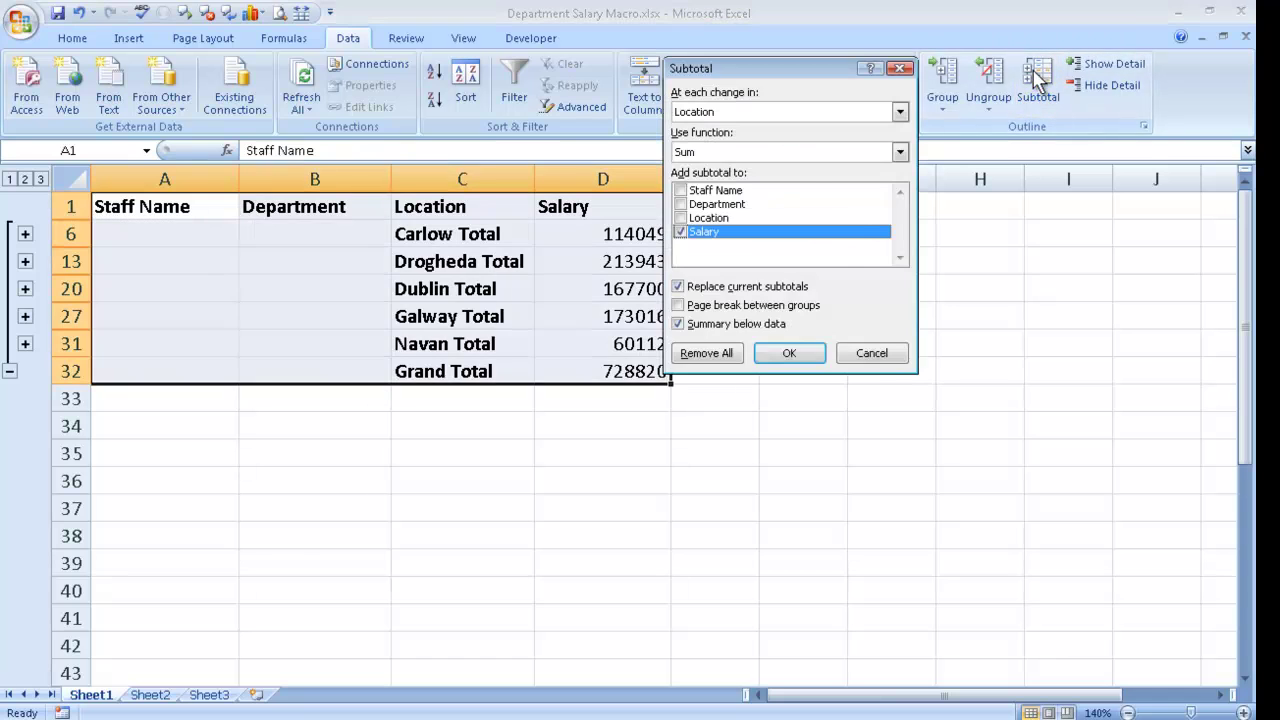
left_click(728, 355)
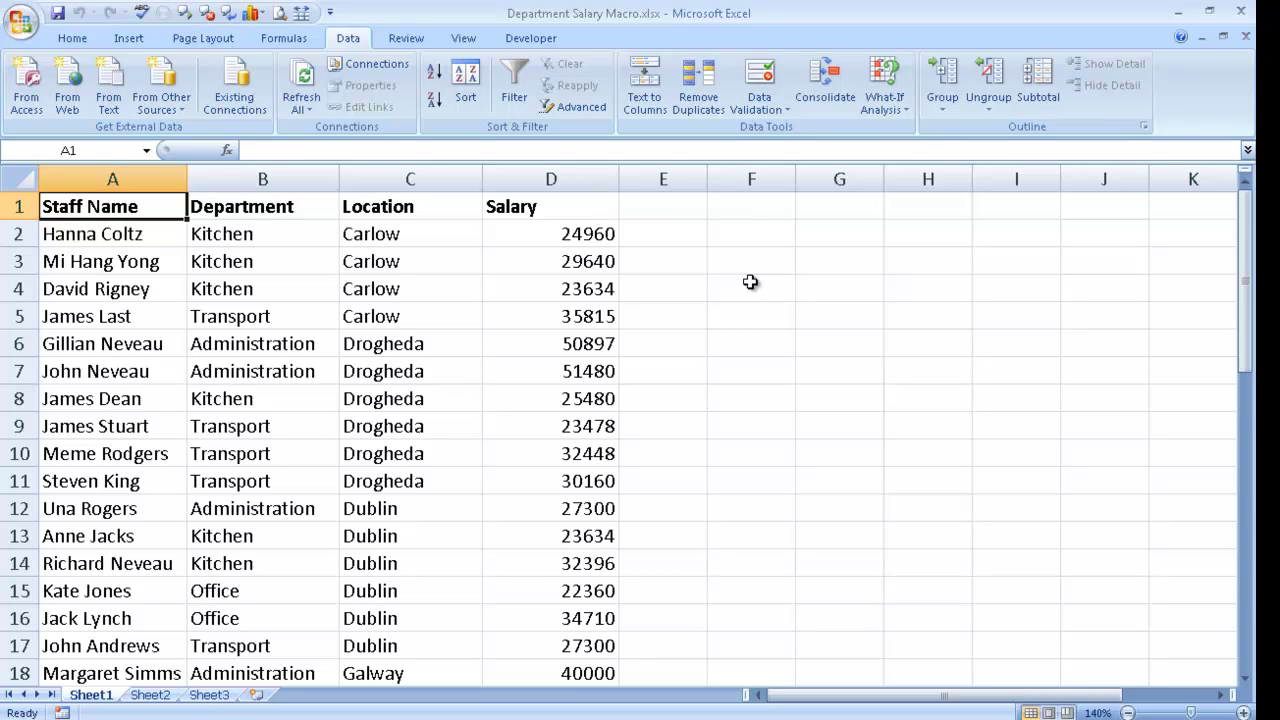
- Draw a Form Control button over cells F3:G4 from the Developer Insert gallery
left_click(531, 40)
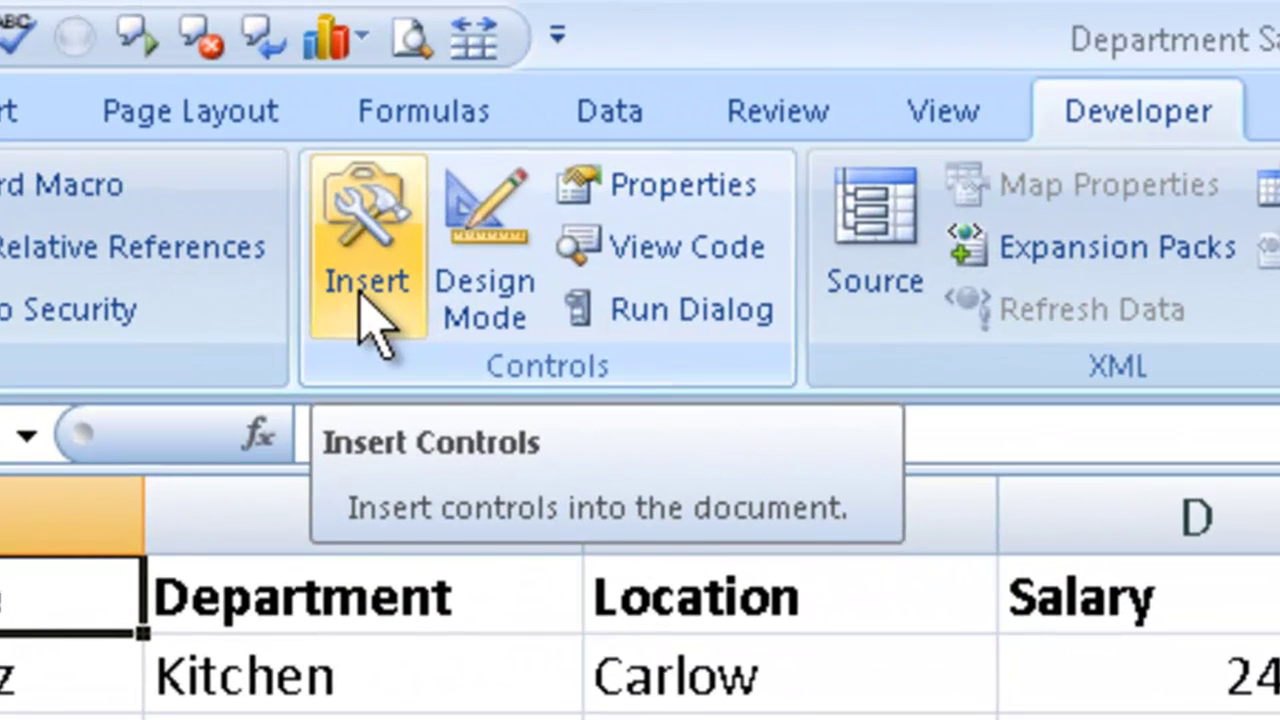
left_click(372, 322)
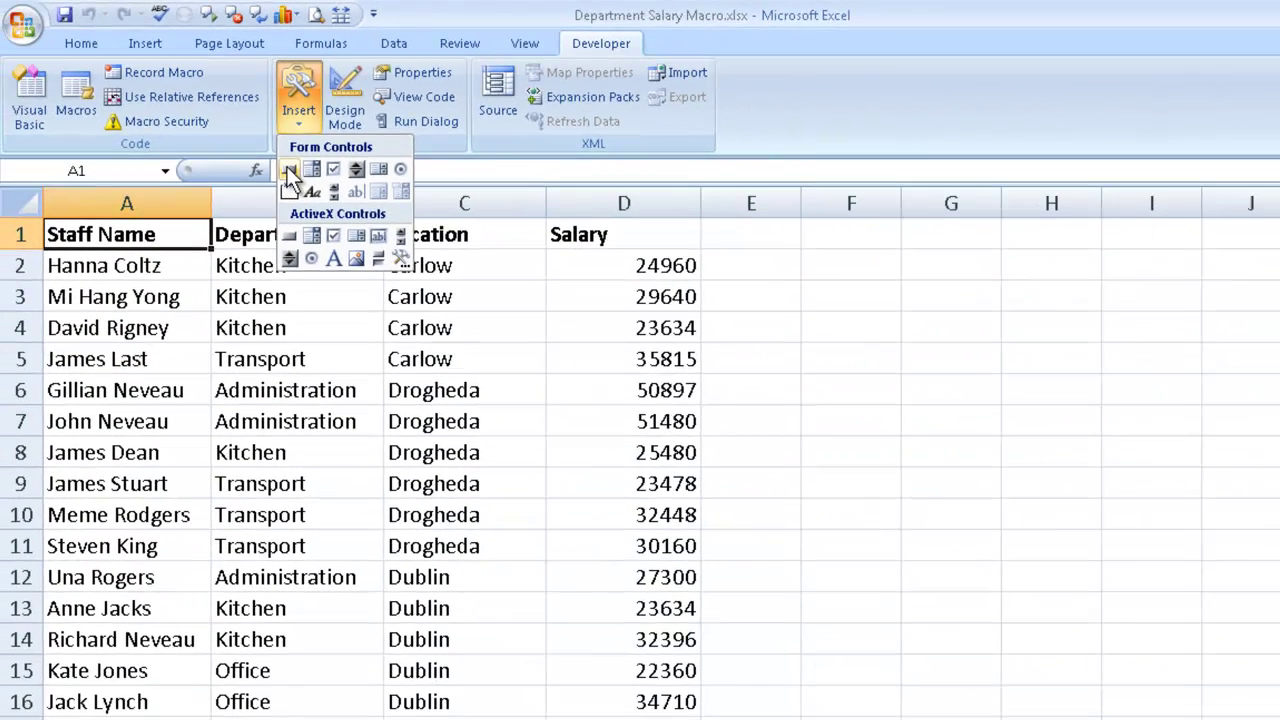
left_click(286, 166)
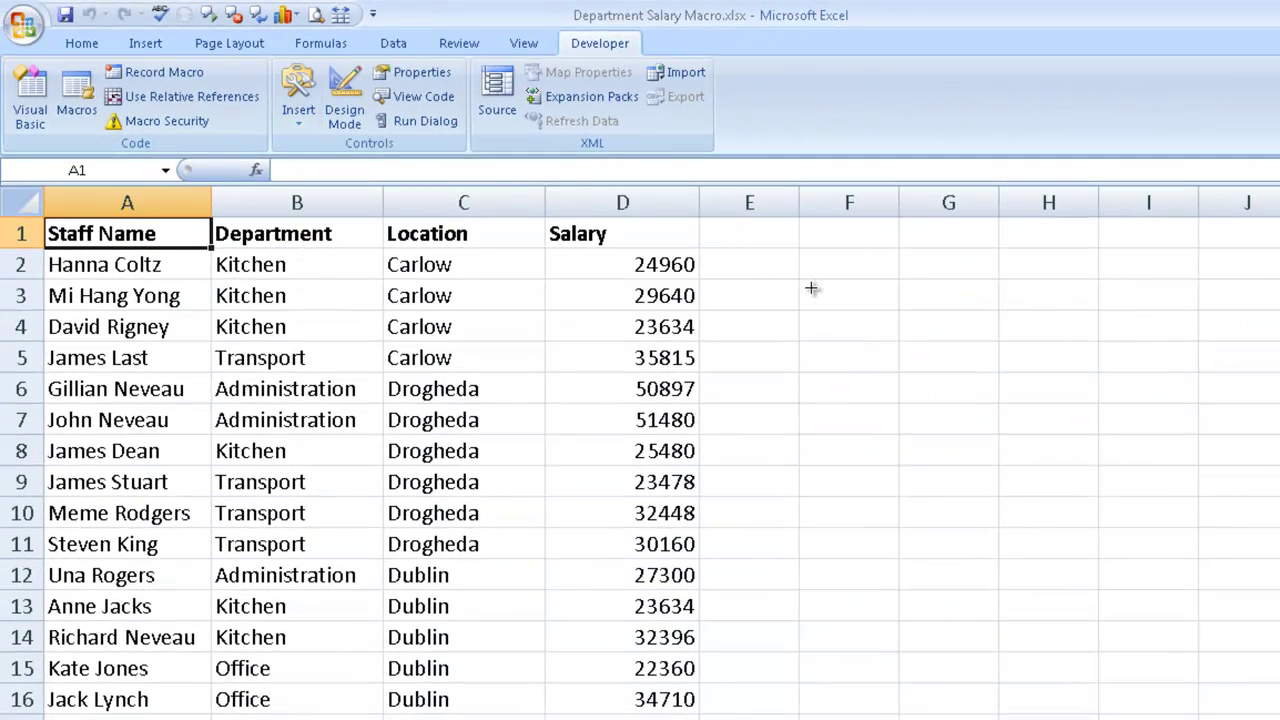
left_click_drag(812, 288, 973, 353)
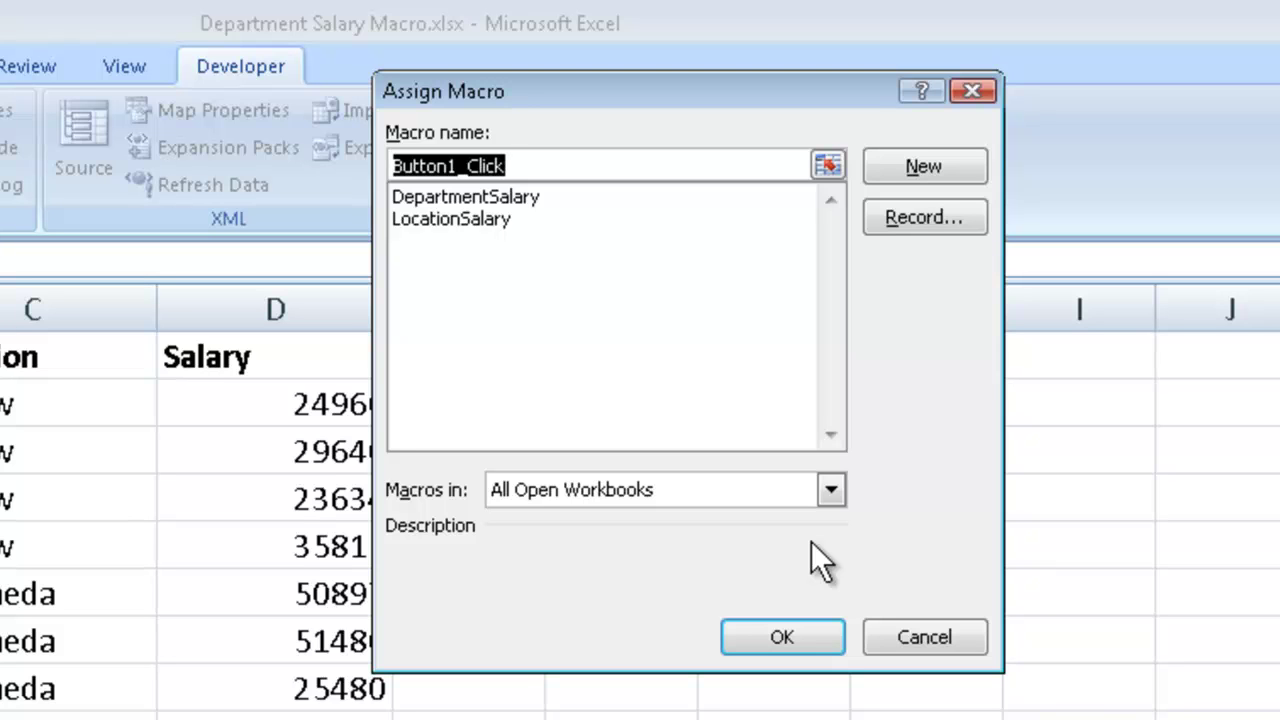
- Assign the LocationSalary macro to the button and change its caption to 'Location Salary'
left_click(453, 221)
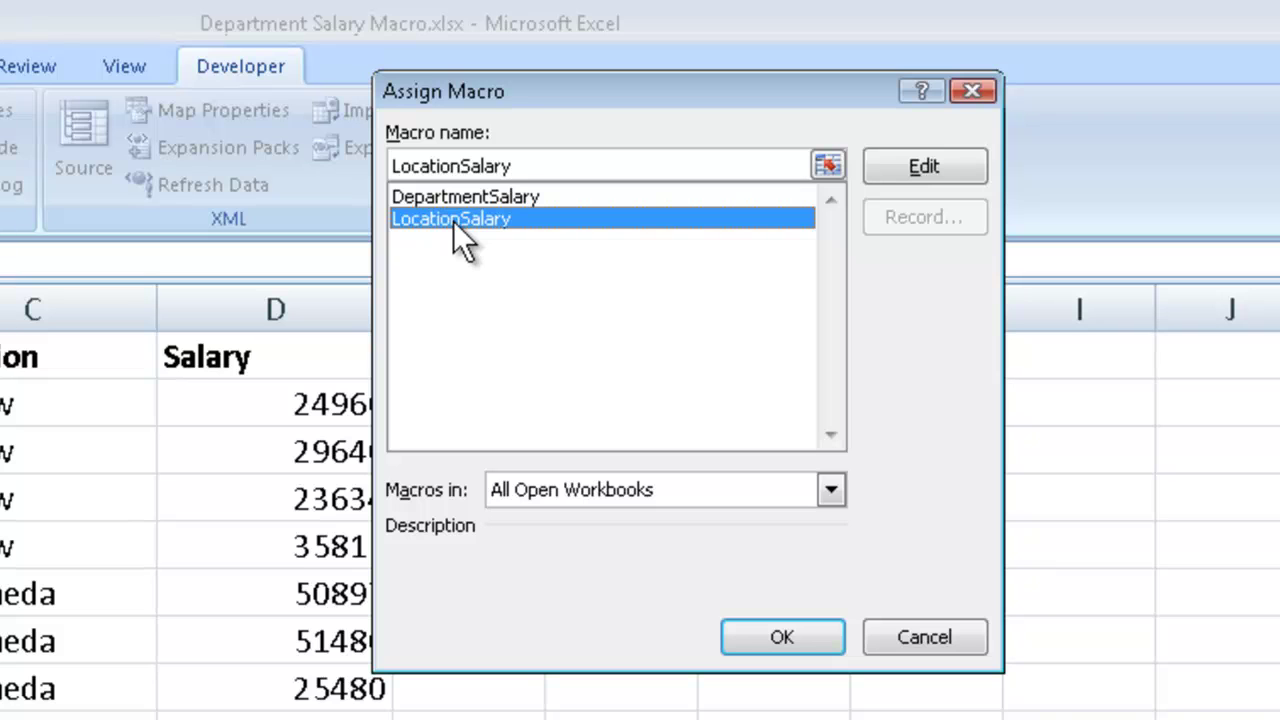
left_click(789, 638)
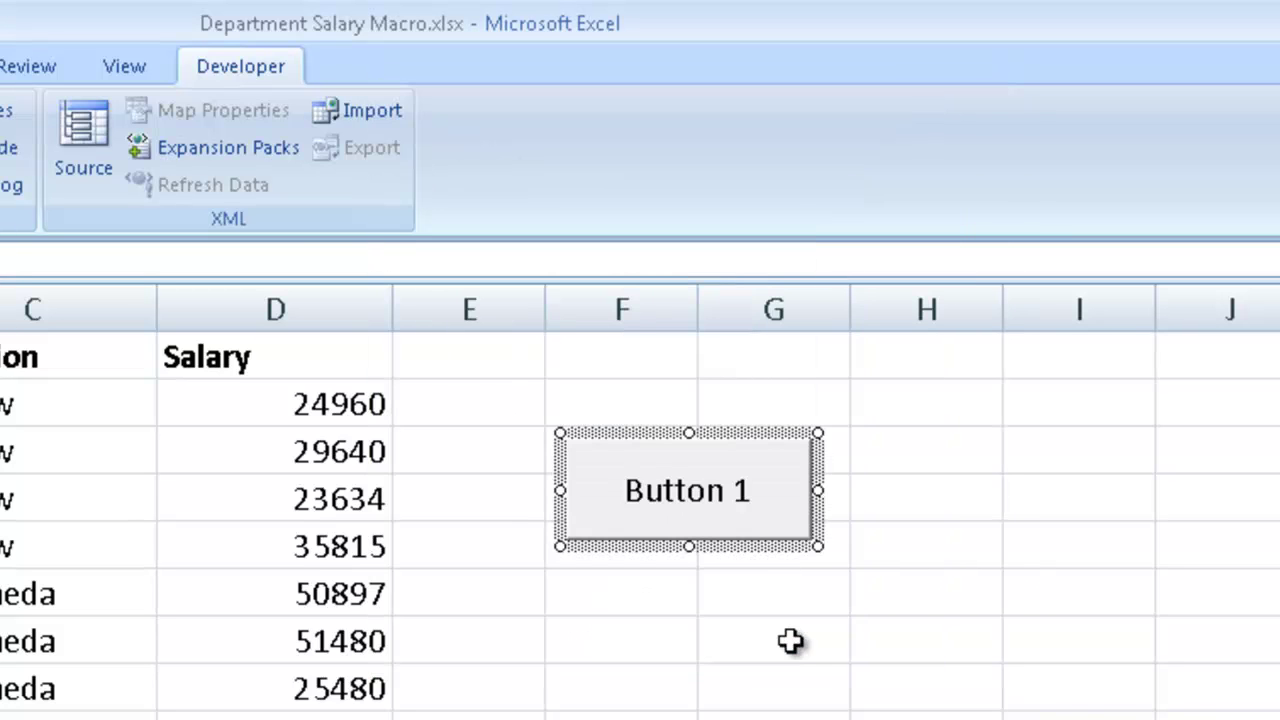
left_click(751, 487)
key("BackSpace")
key("BackSpace")
key("BackSpace")
key("BackSpace")
key("BackSpace")
key("BackSpace")
key("BackSpace")
key("BackSpace")
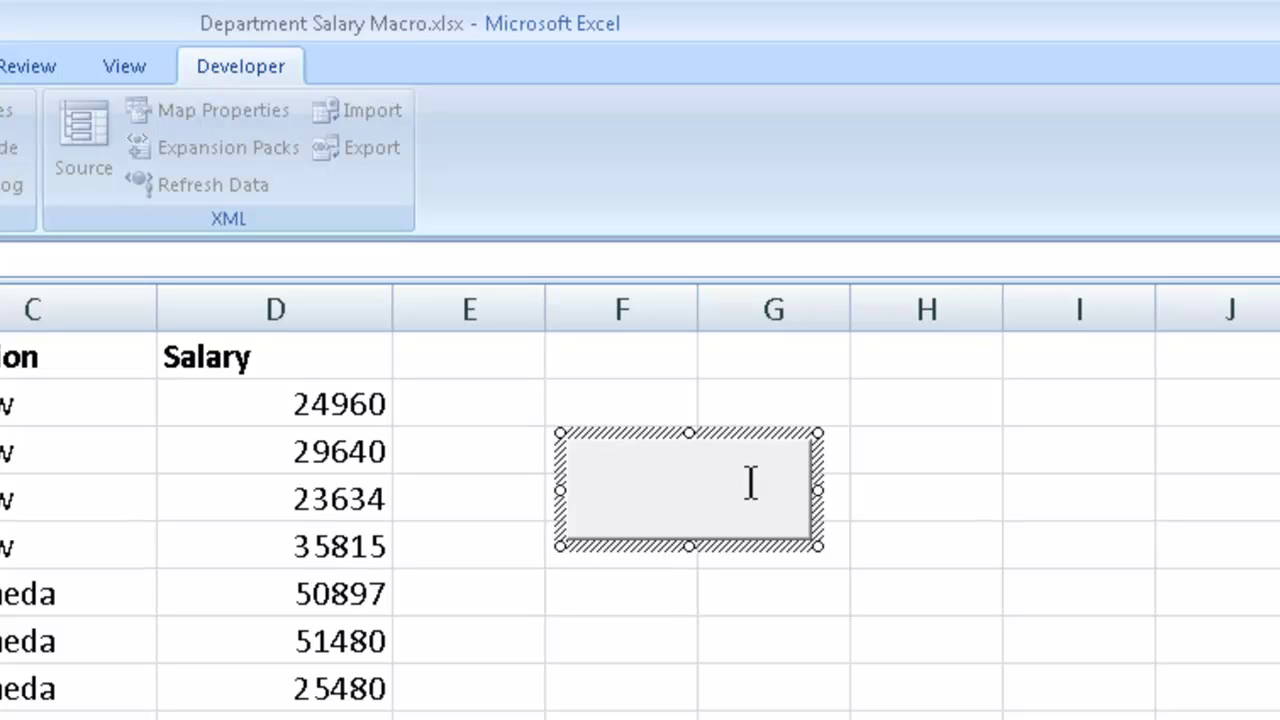
type("Location Salary")
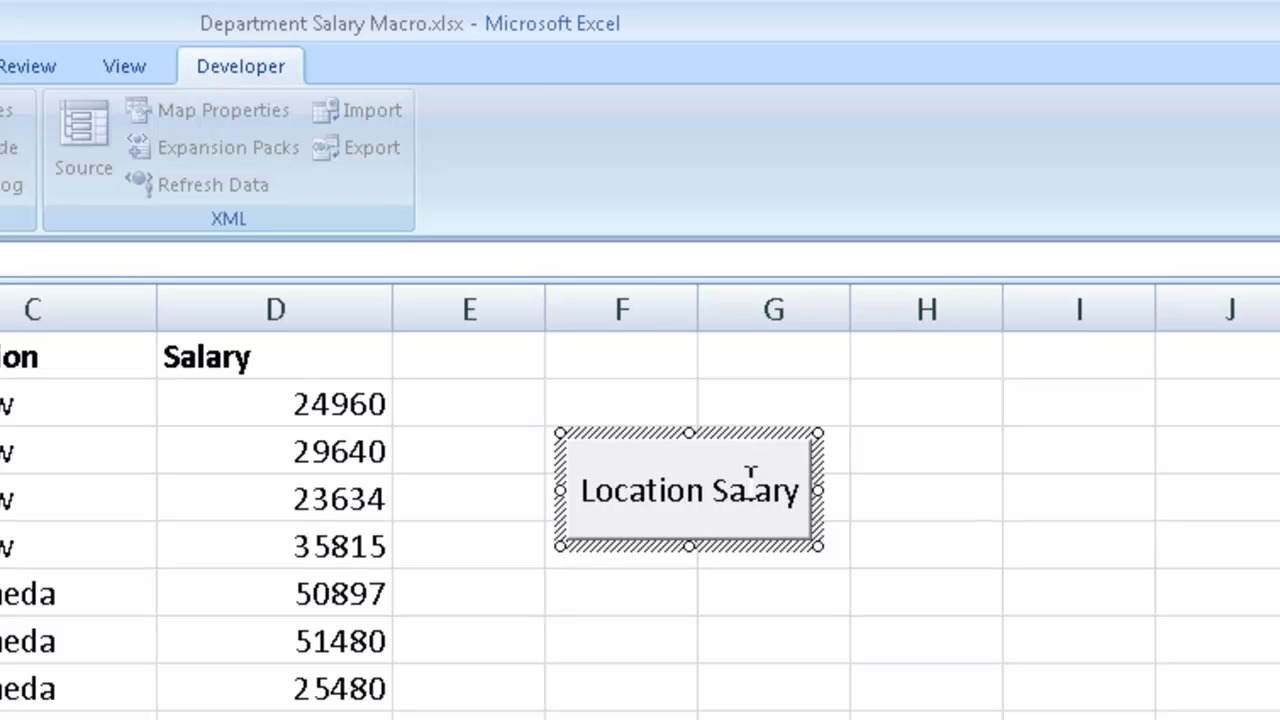
left_click(851, 657)
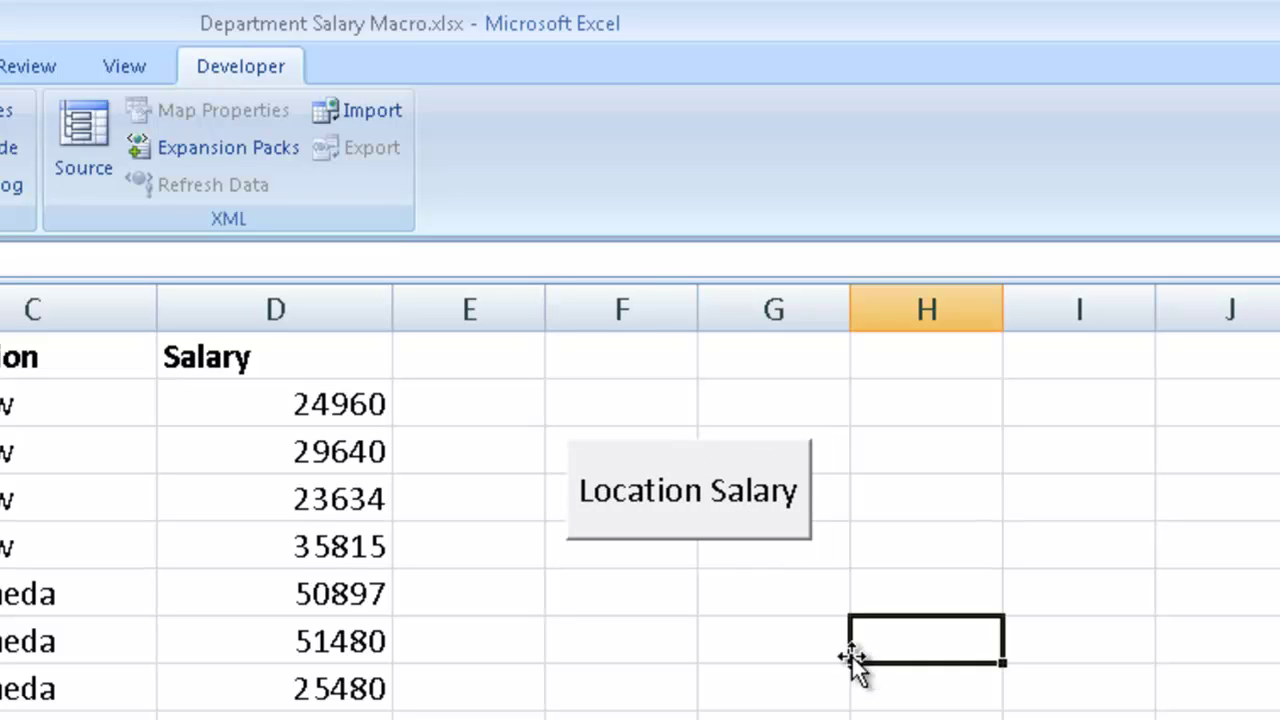
- Set the Location Salary button to not move or size with cells in Format Control
right_click(690, 493)
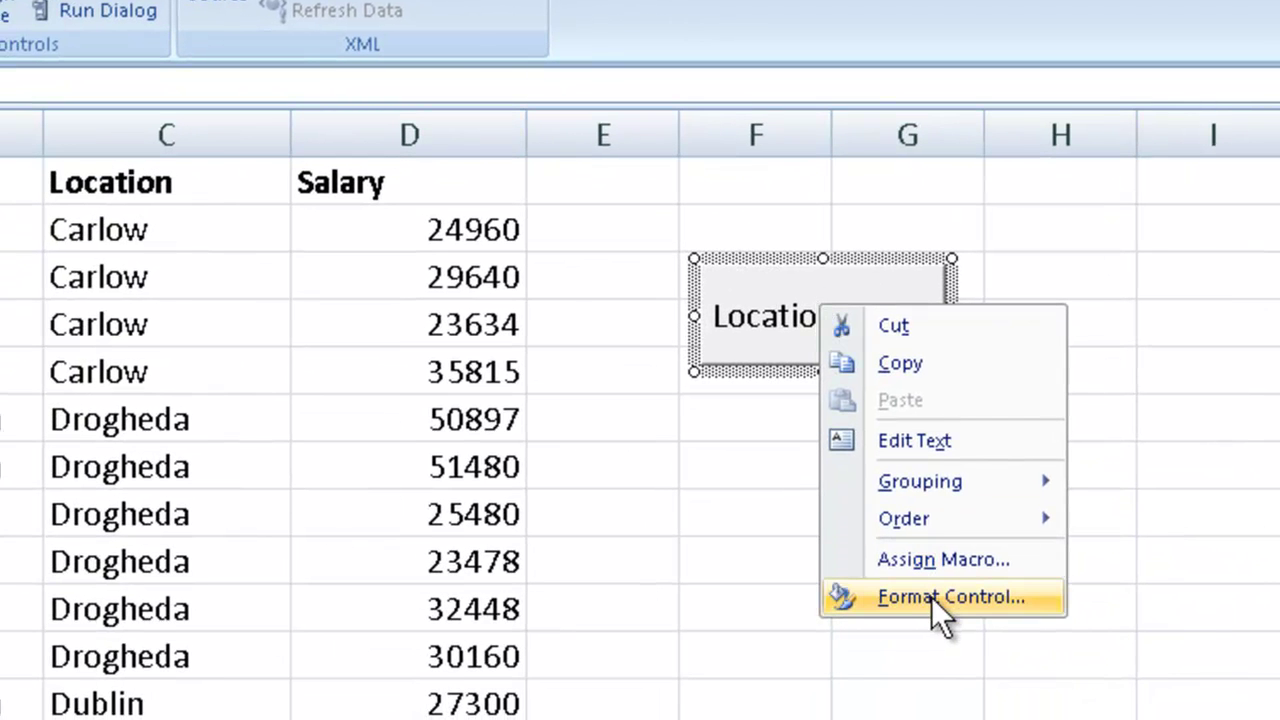
left_click(931, 597)
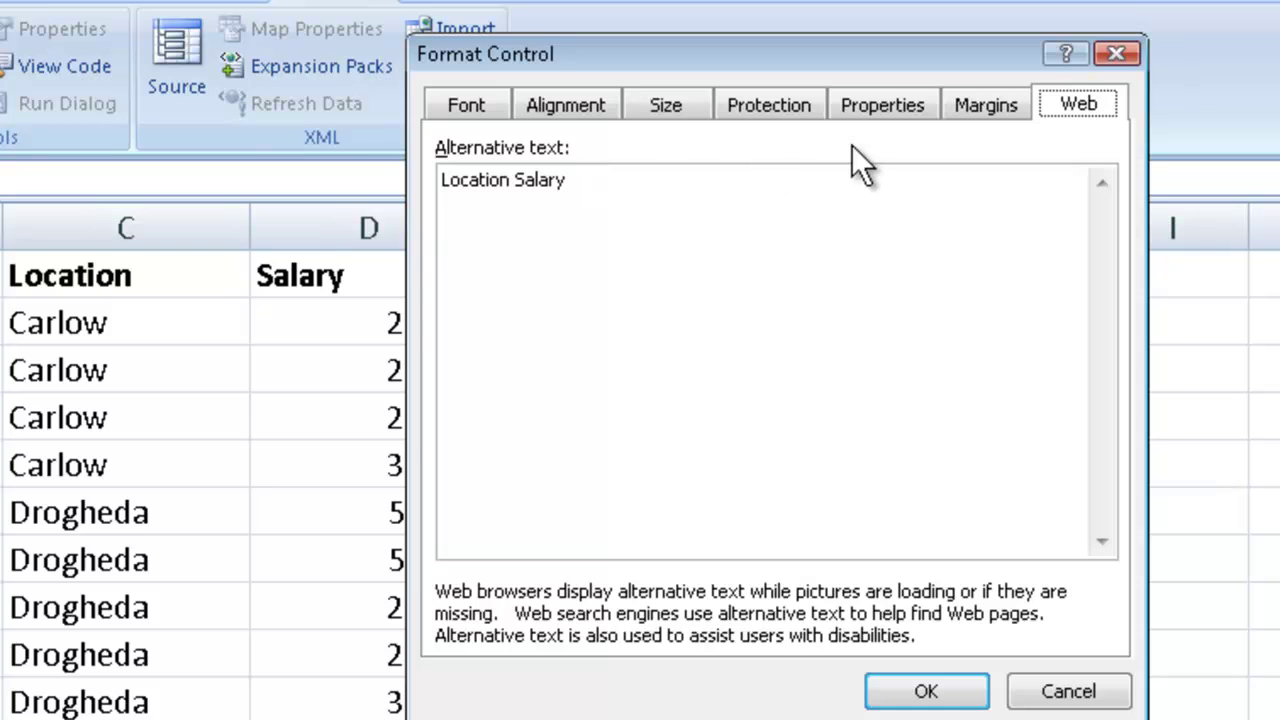
left_click(895, 108)
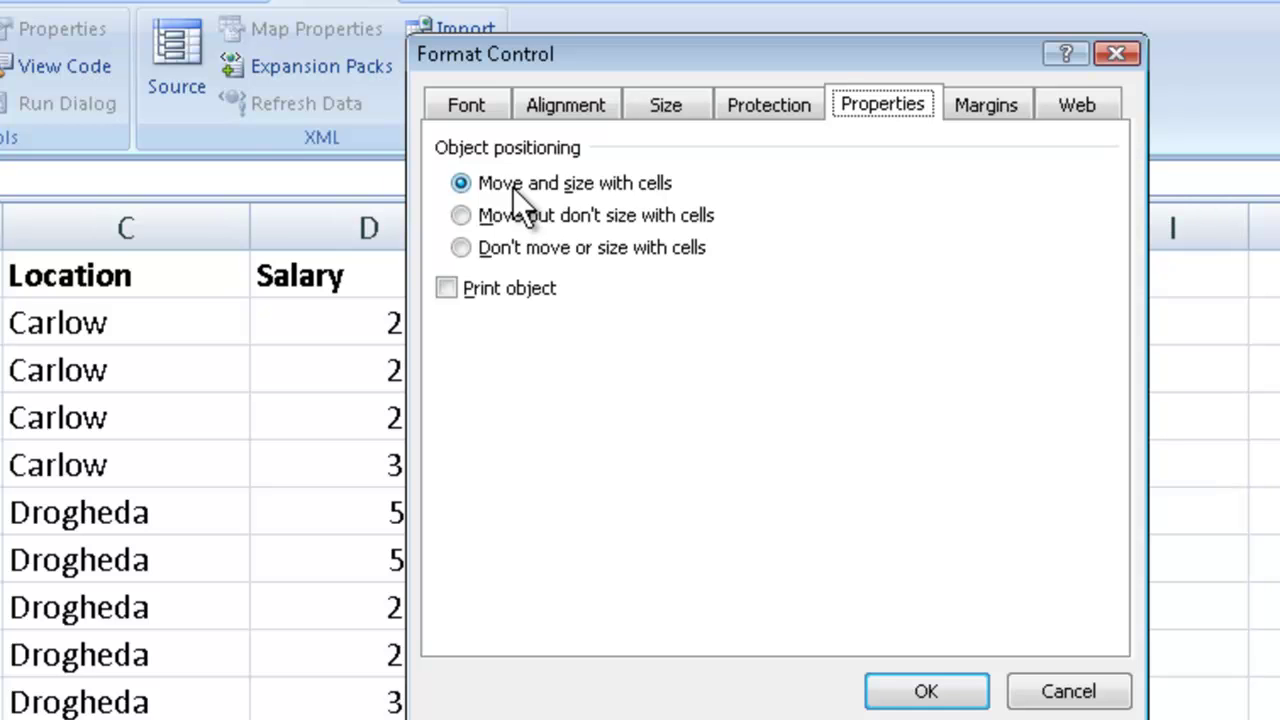
left_click(465, 245)
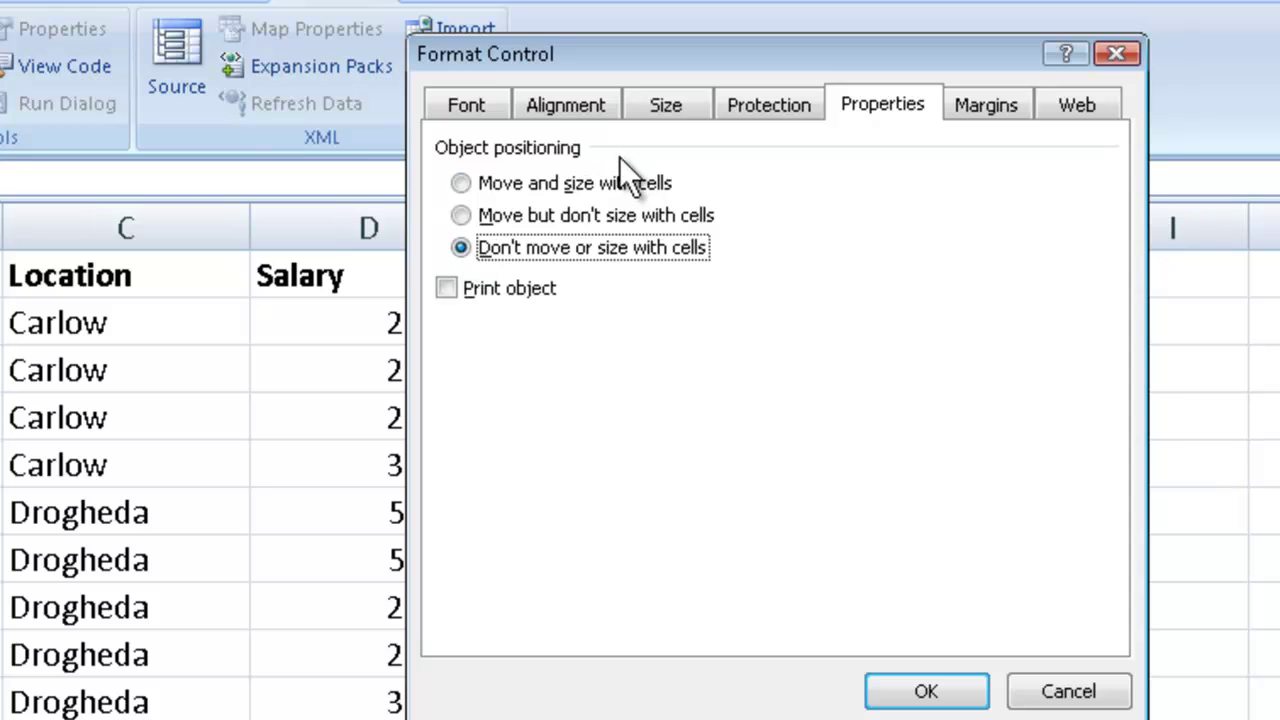
- Format the caption as sea green Aharoni Bold, size 12, and apply it
left_click(462, 105)
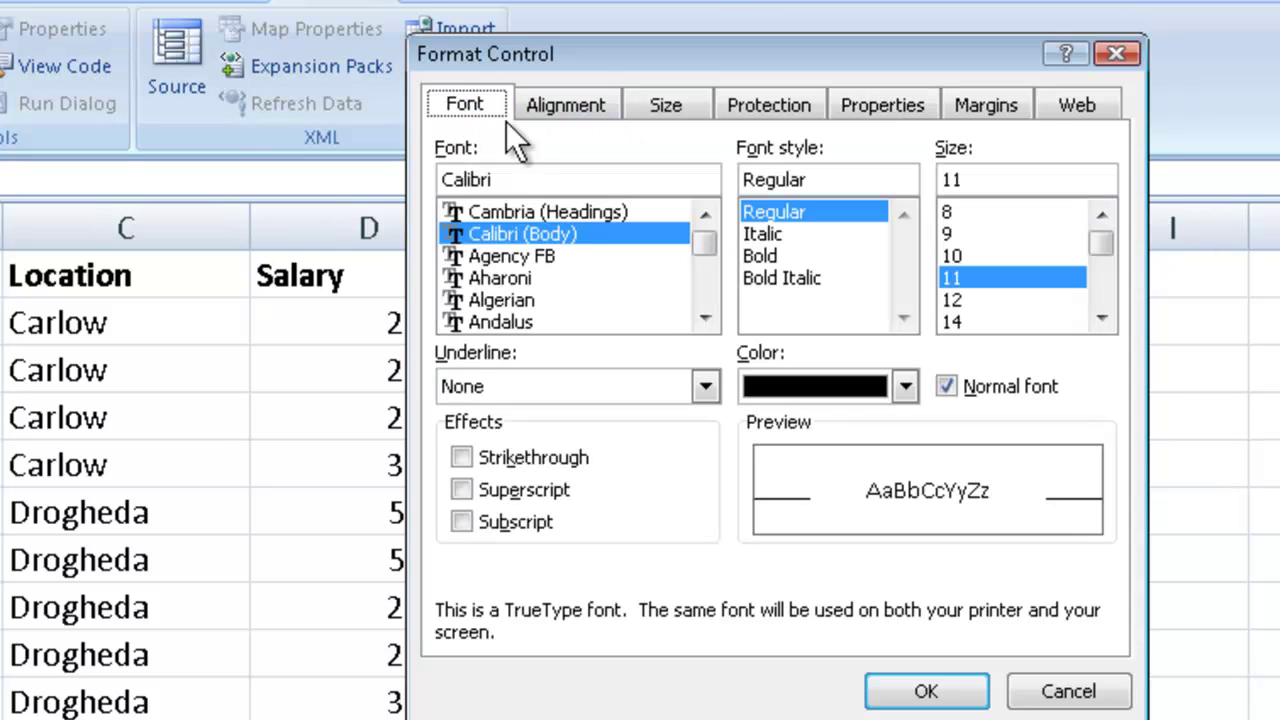
left_click(905, 387)
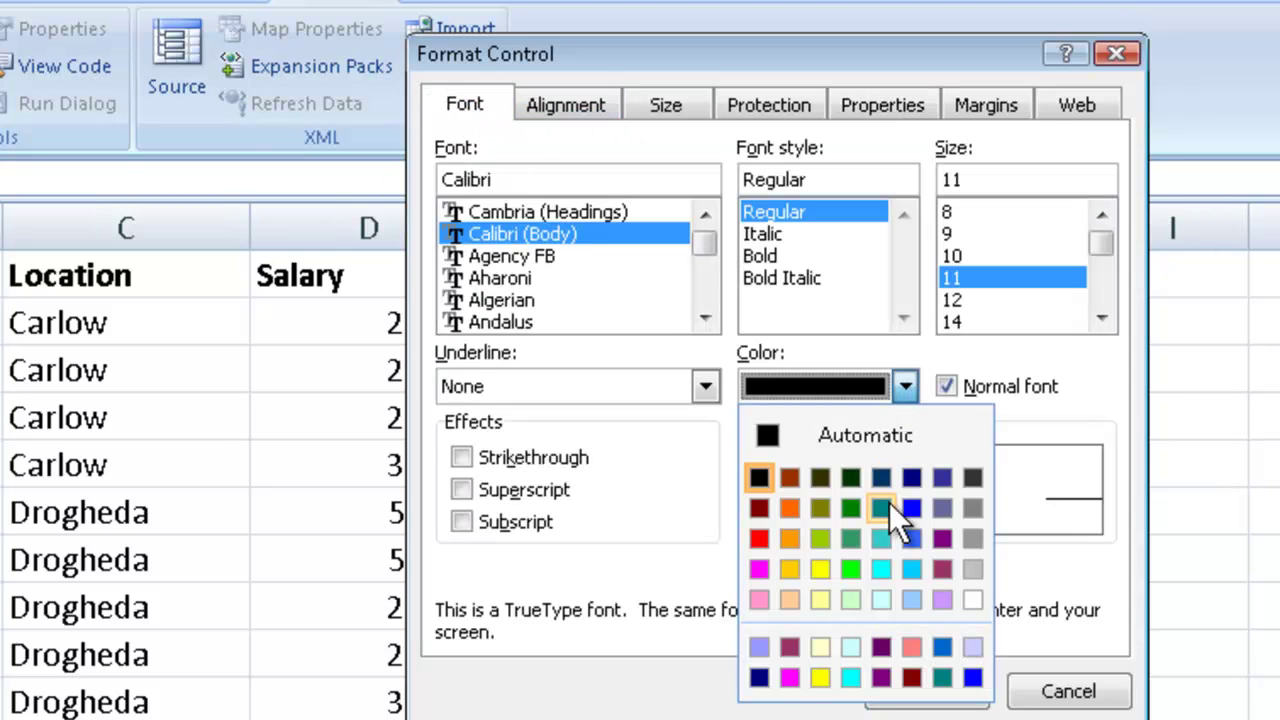
left_click(853, 541)
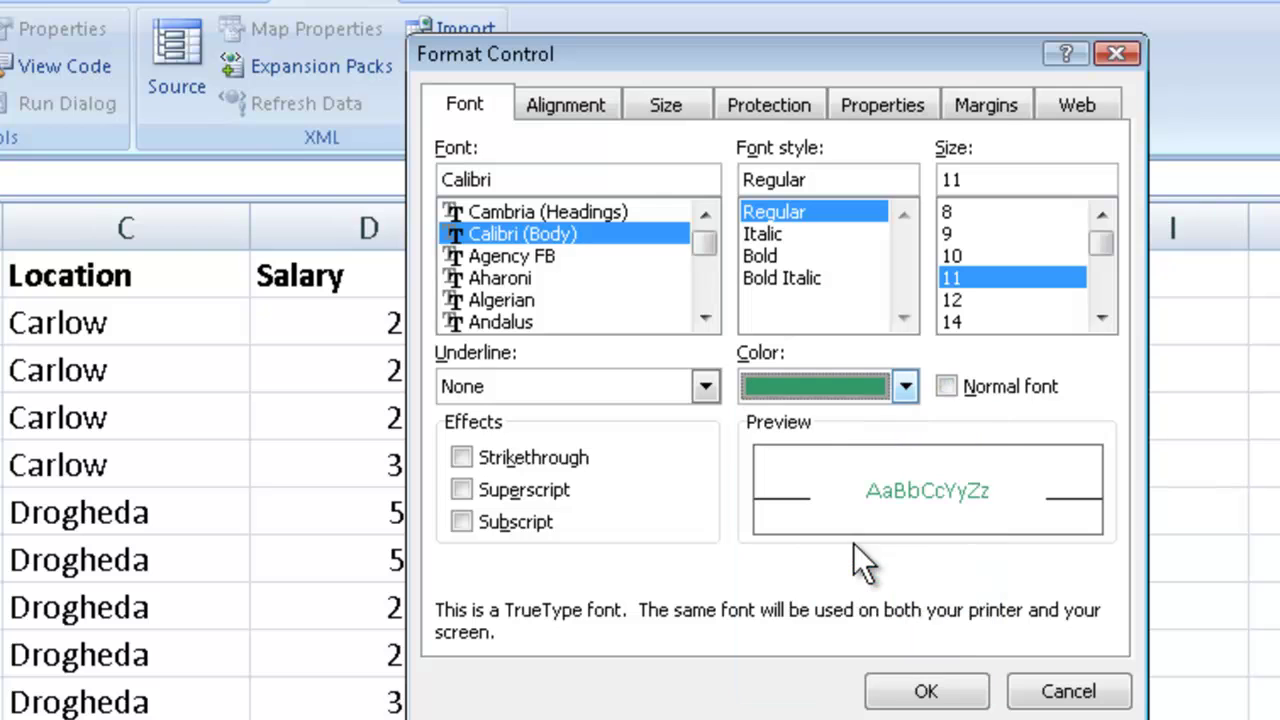
left_click(538, 280)
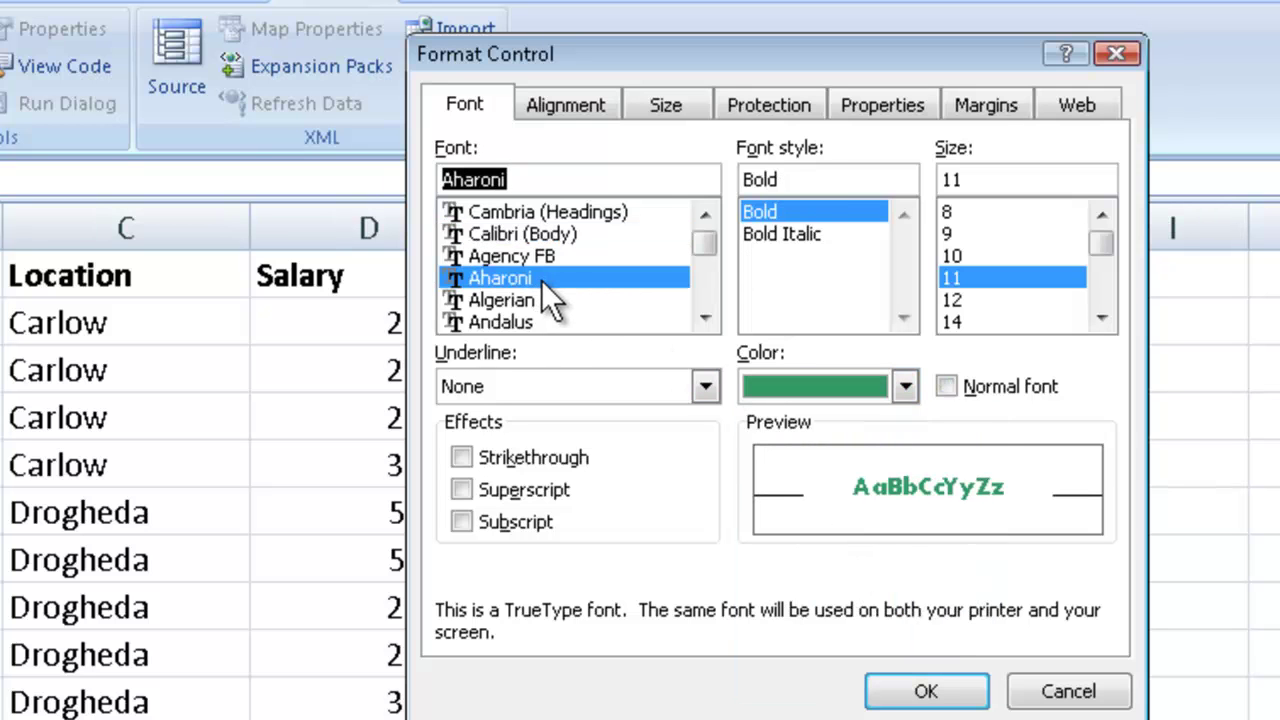
left_click(972, 299)
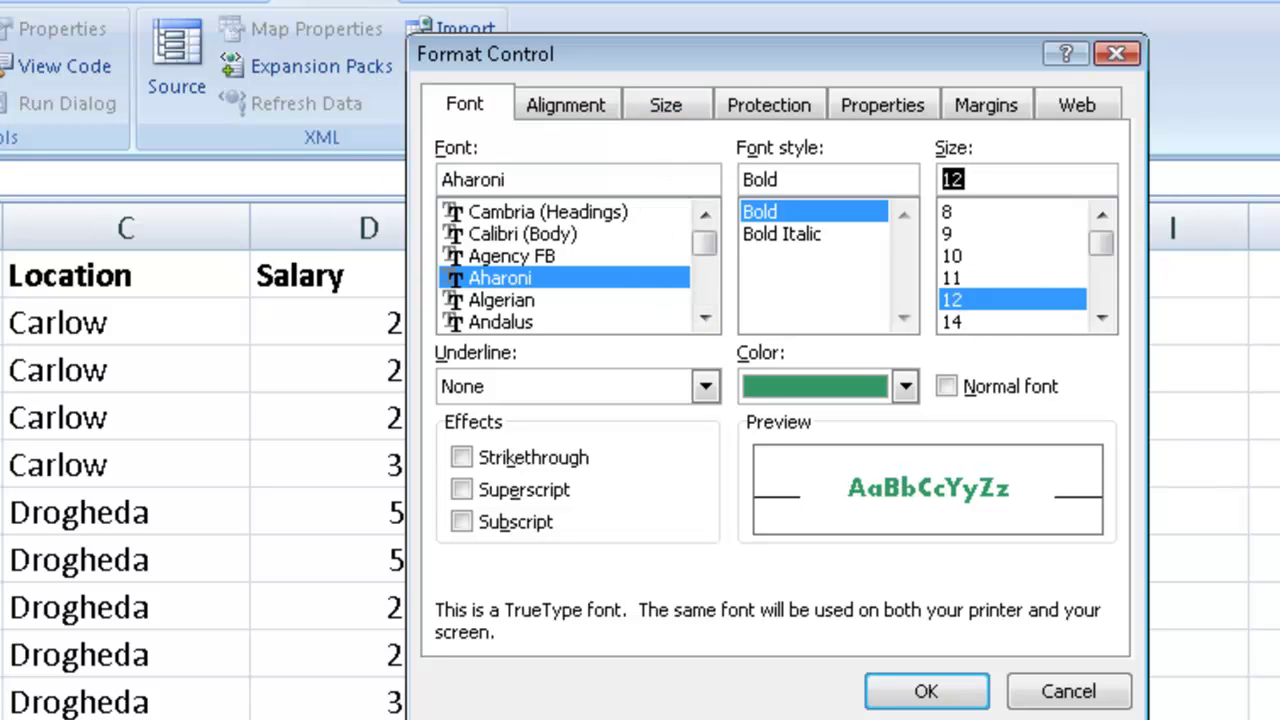
left_click(935, 690)
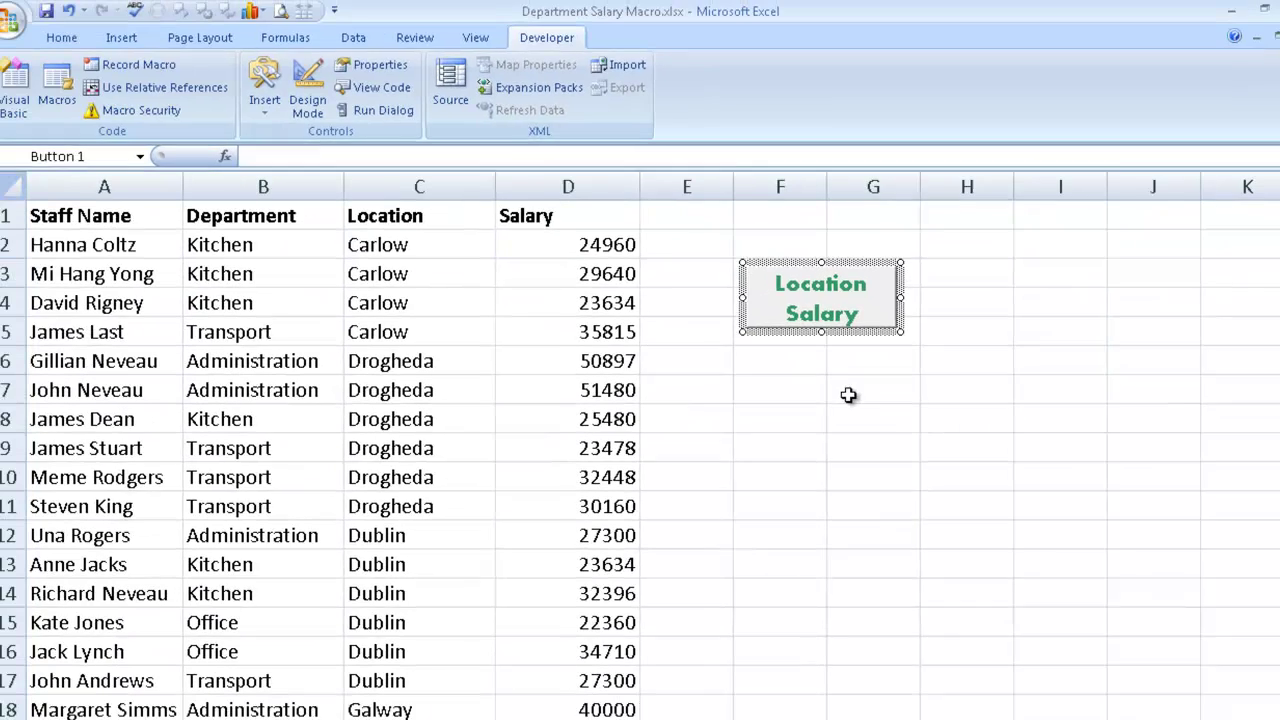
- Run the Location Salary button's macro, then remove all subtotals with Data > Subtotal > Remove All
left_click(832, 558)
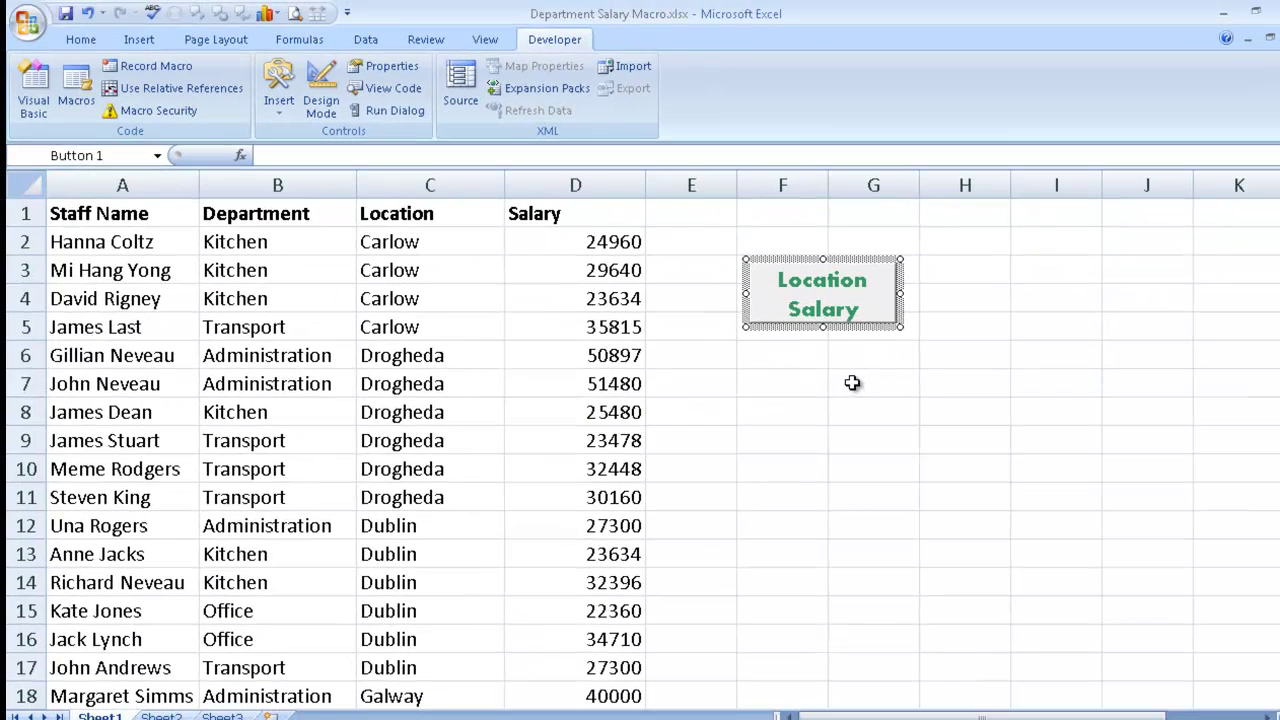
left_click(805, 292)
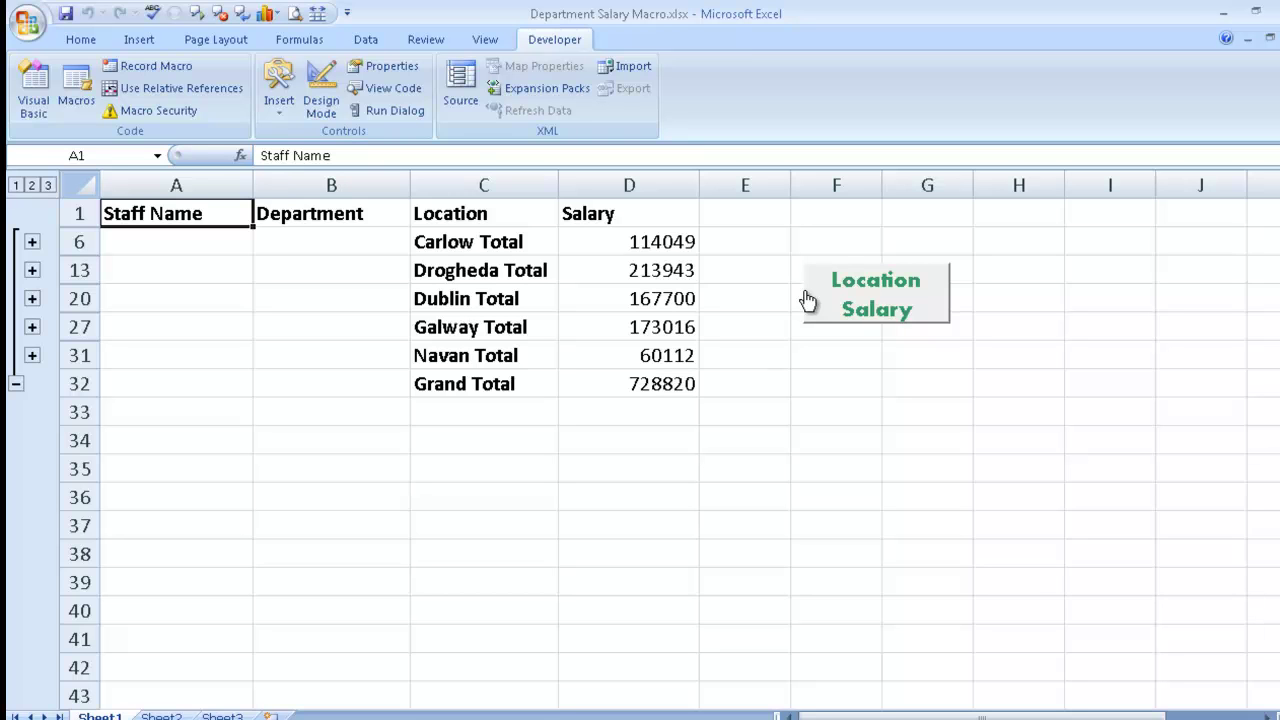
left_click(365, 40)
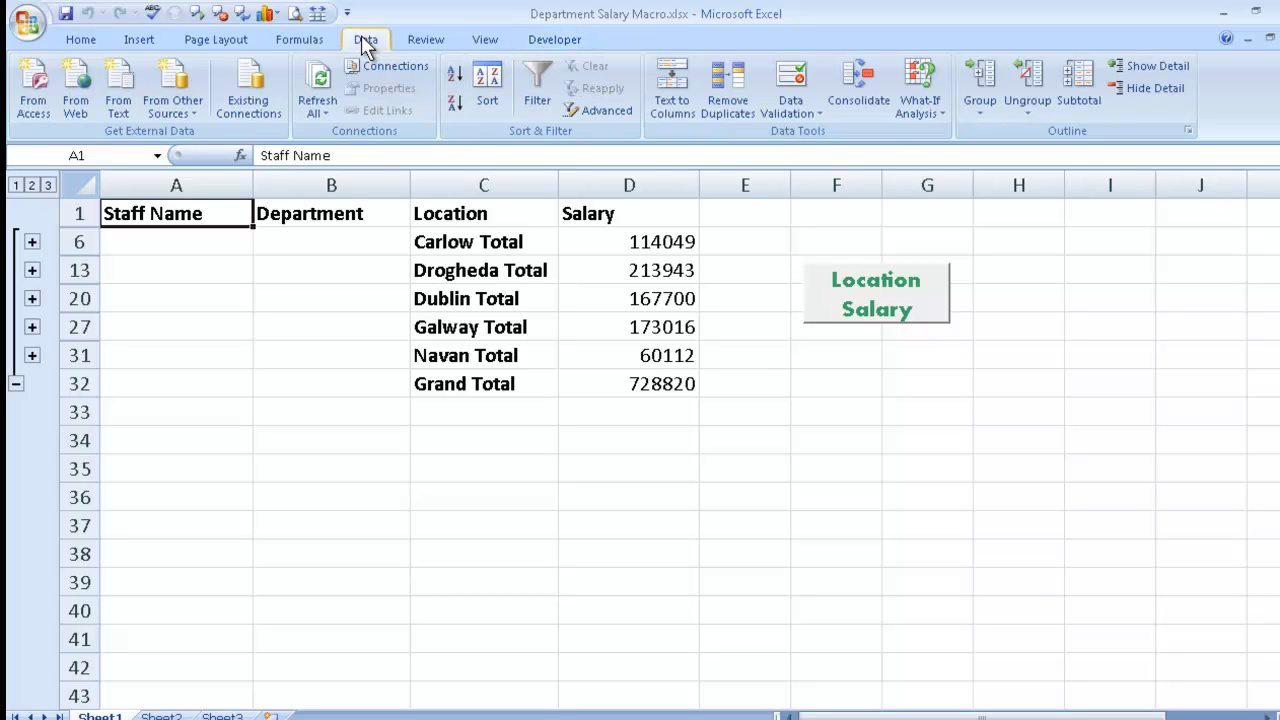
left_click(1083, 86)
left_click(739, 365)
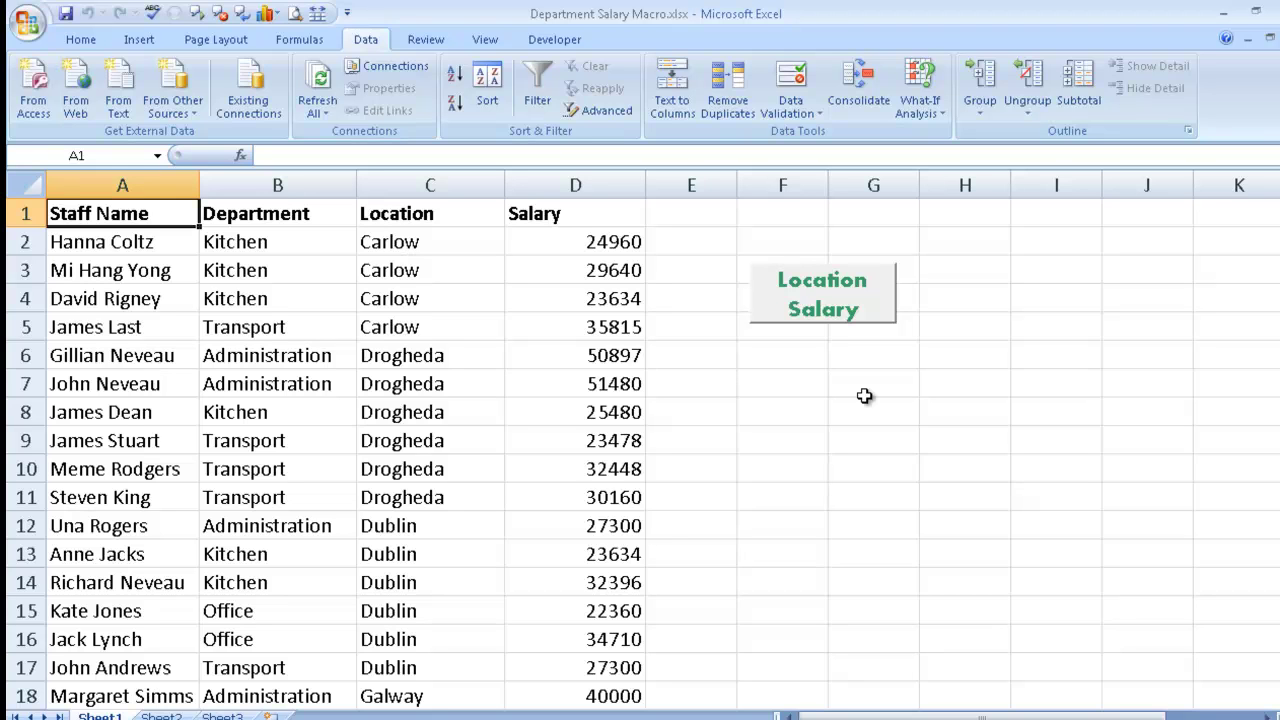
- Draw a second form button over F8:G9 and assign it the DepartmentSalary macro
left_click(550, 39)
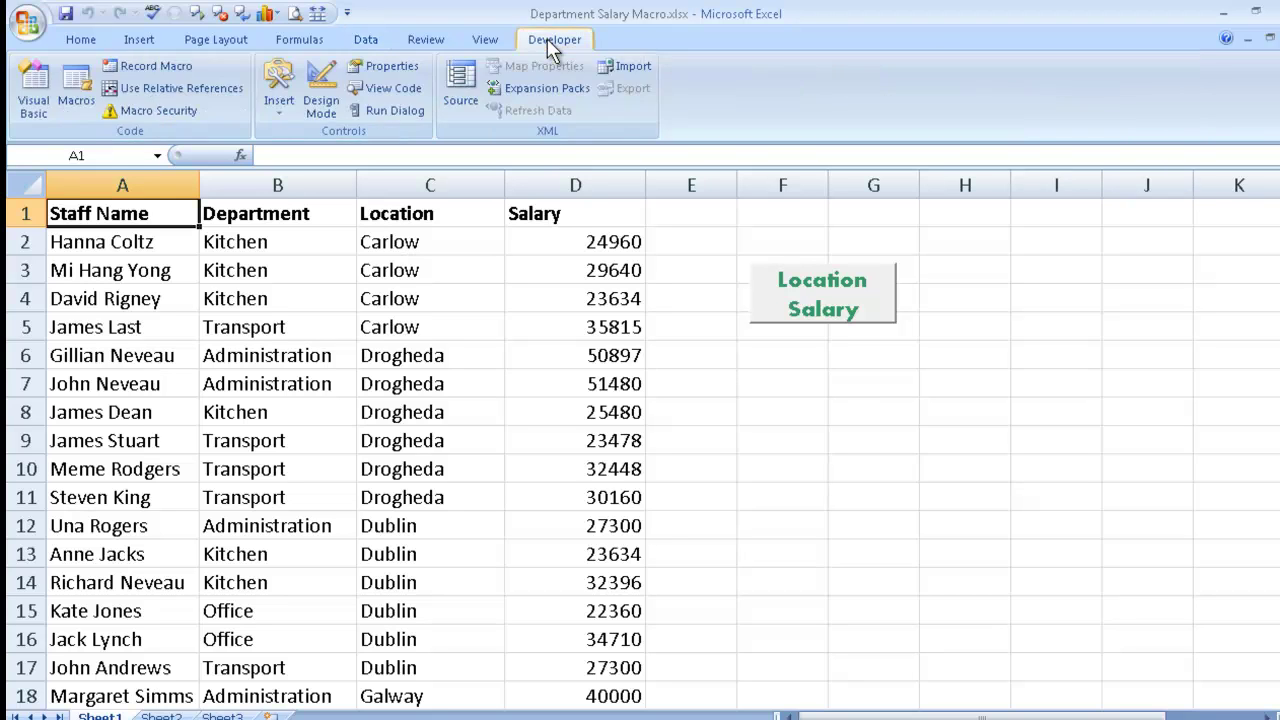
left_click(279, 84)
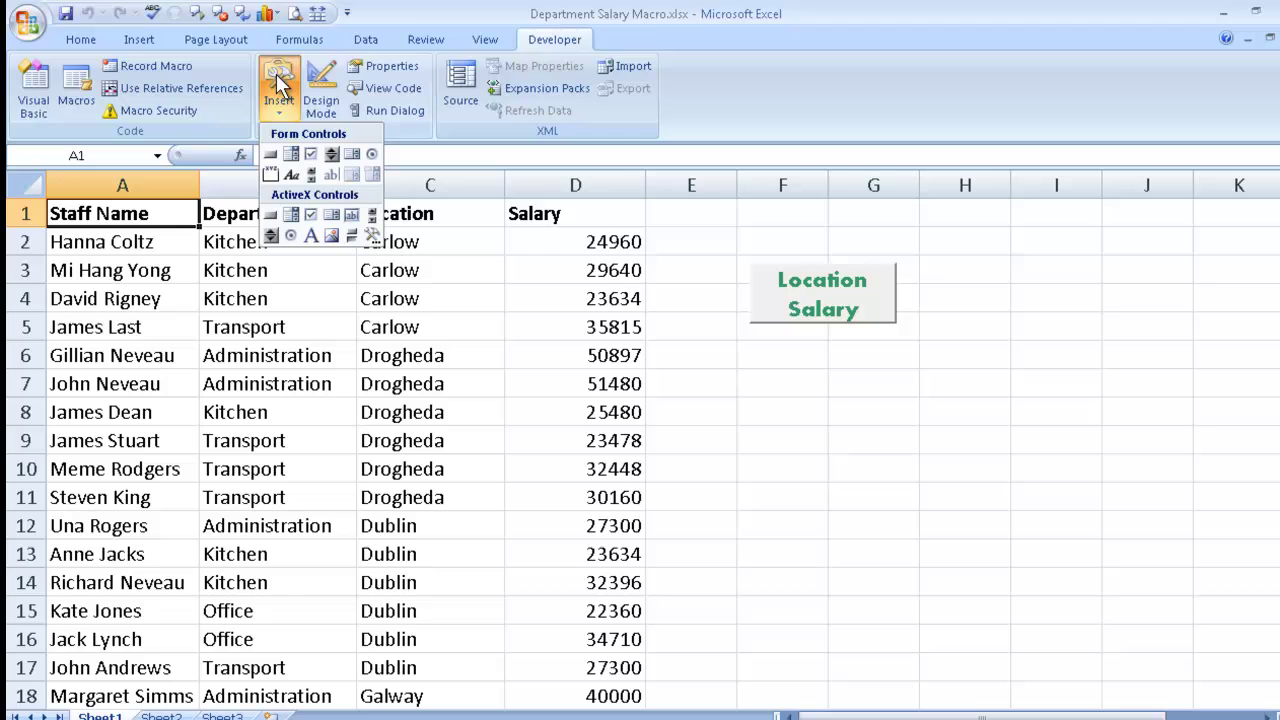
left_click(271, 156)
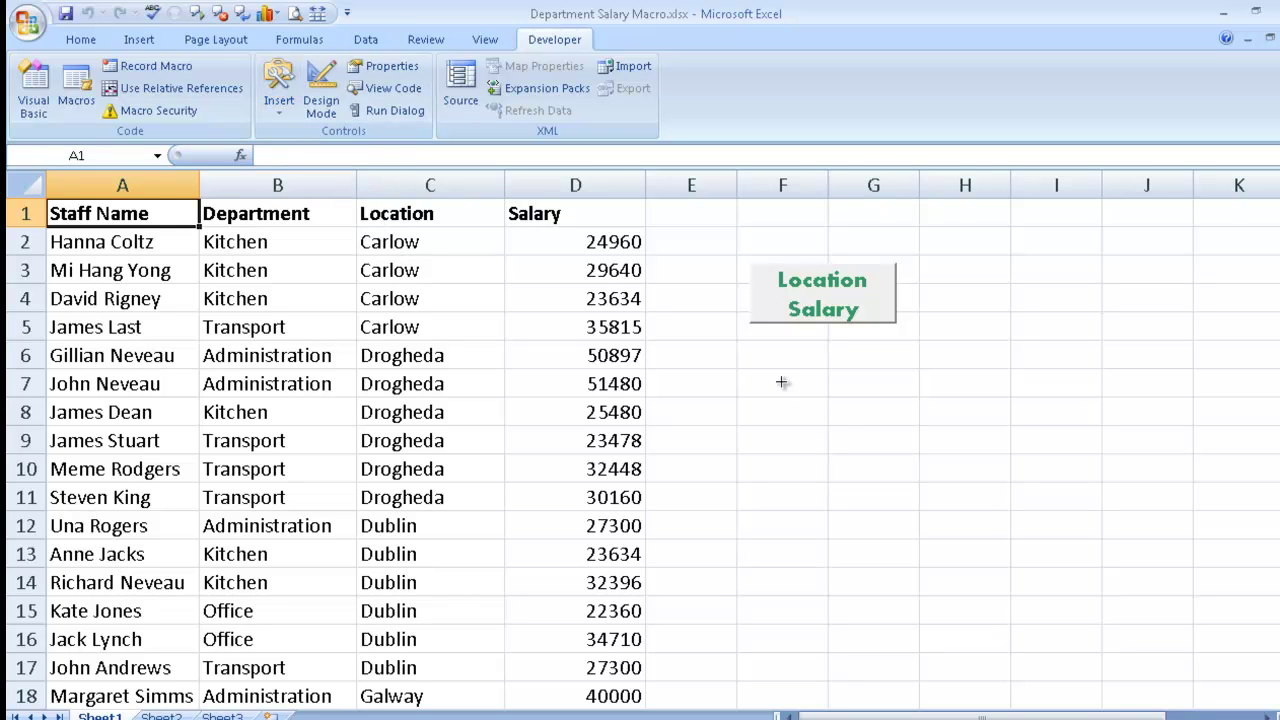
left_click_drag(767, 381, 919, 440)
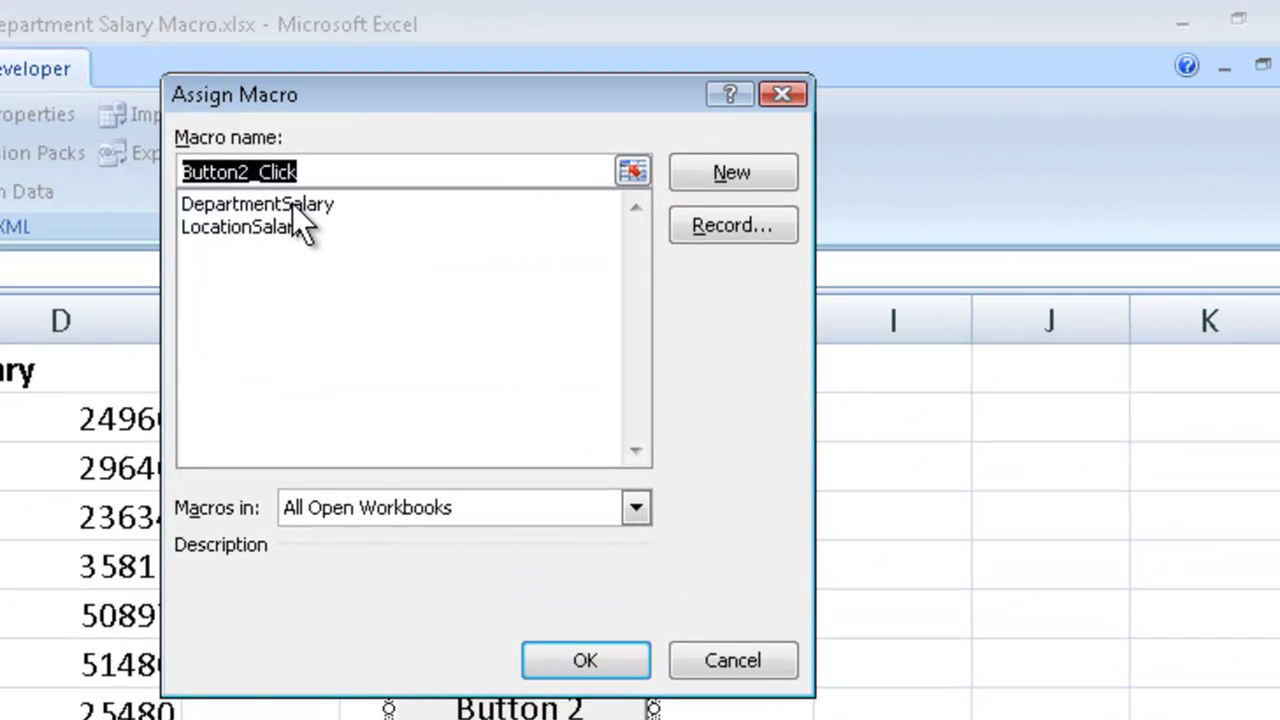
left_click(292, 203)
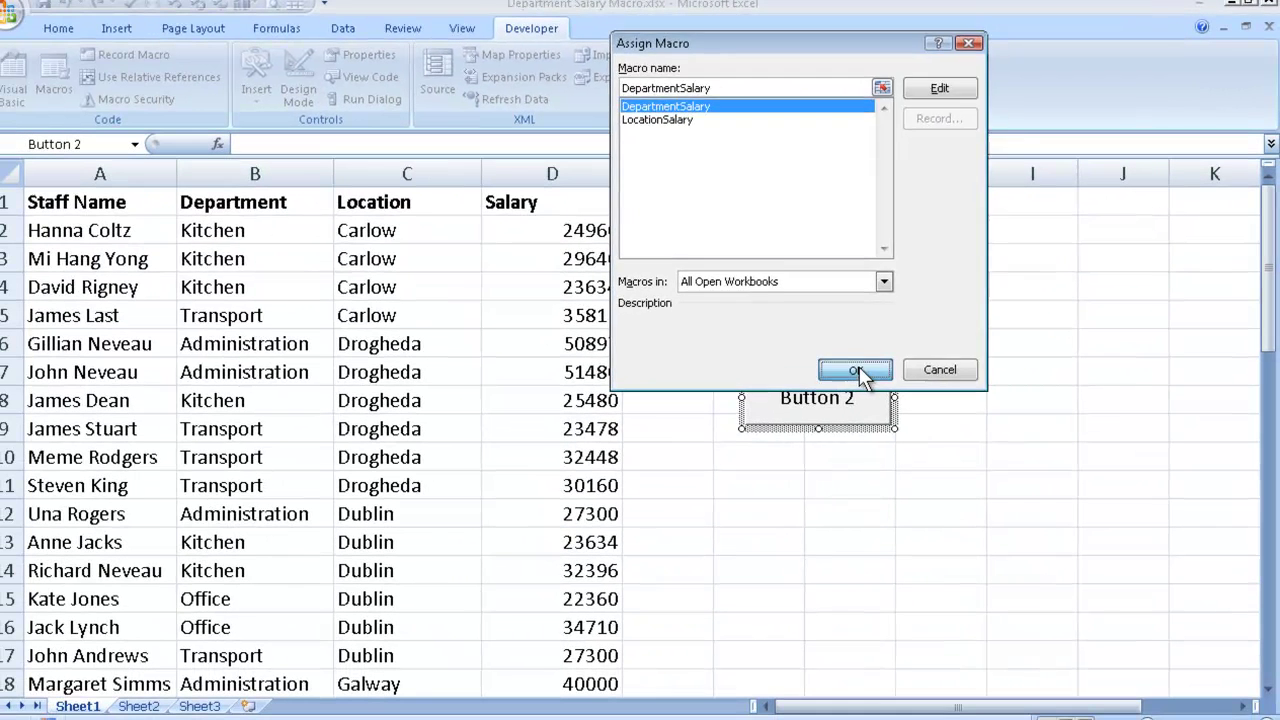
left_click(856, 371)
- Replace the default Button 2 caption with 'Department Salary'
left_click(857, 397)
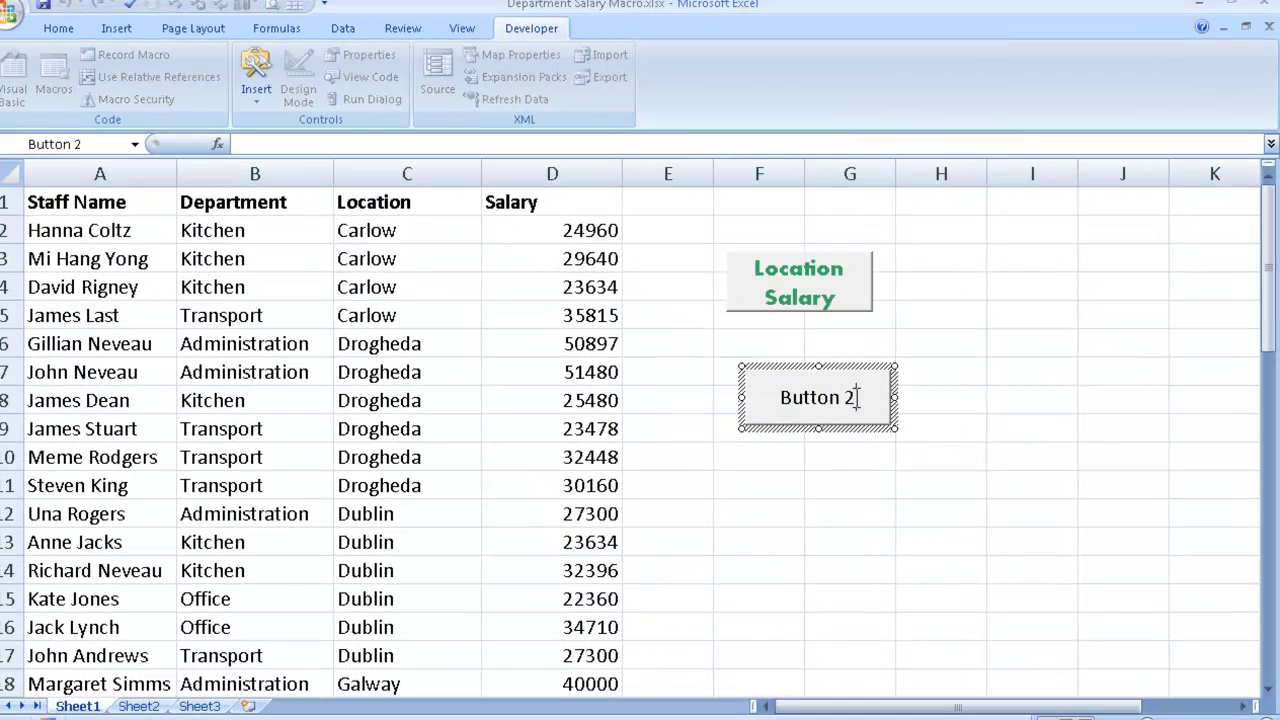
key("BackSpace")
key("BackSpace")
key("BackSpace")
key("BackSpace")
key("BackSpace")
key("BackSpace")
key("BackSpace")
key("BackSpace")
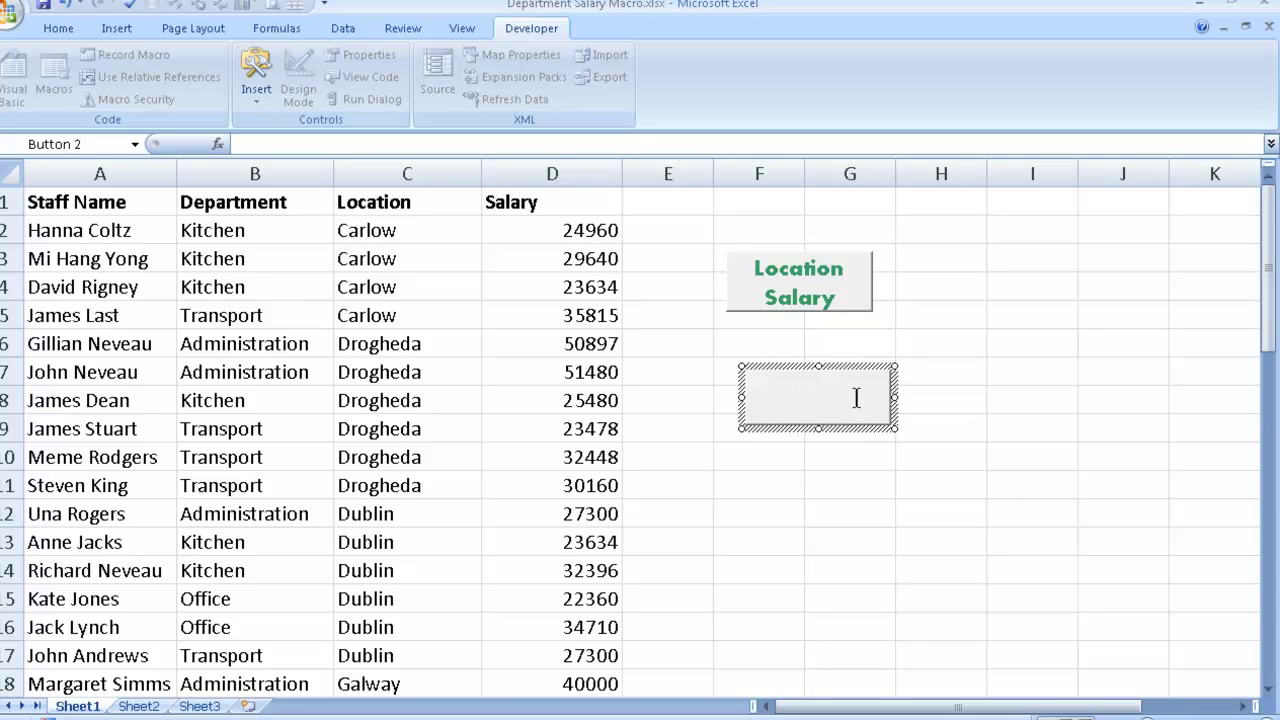
type("Department ")
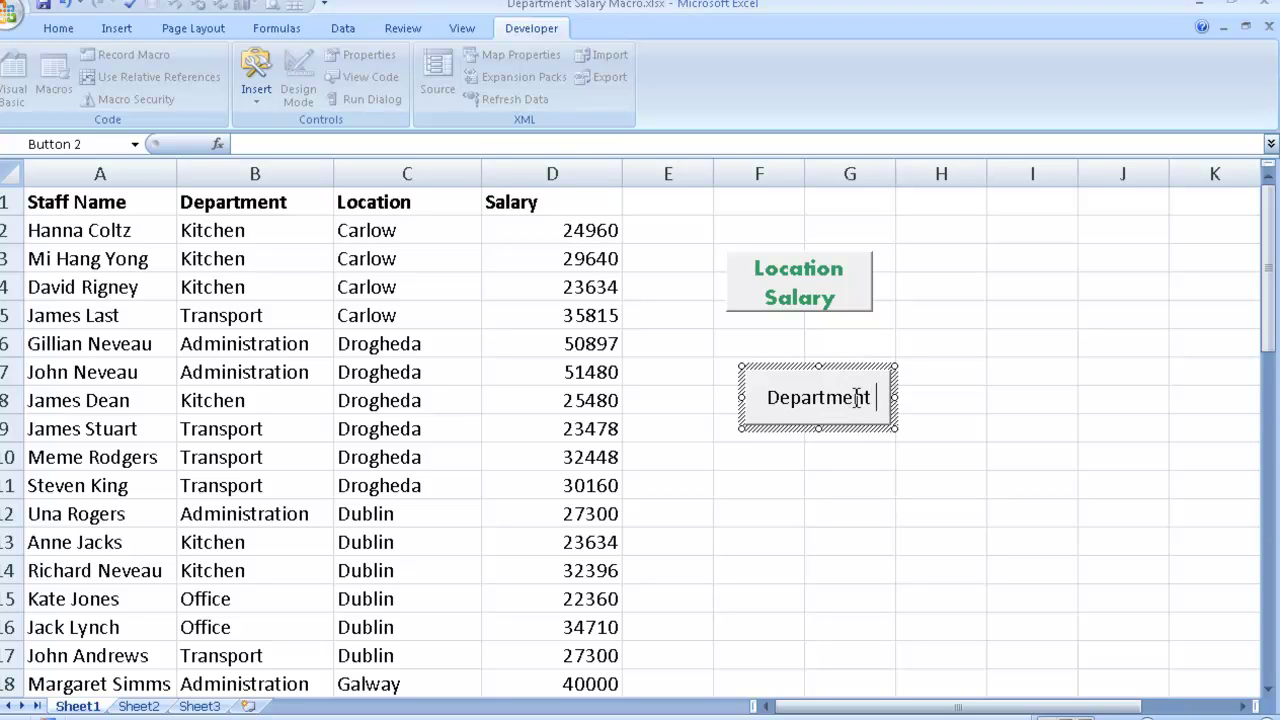
type("Salary")
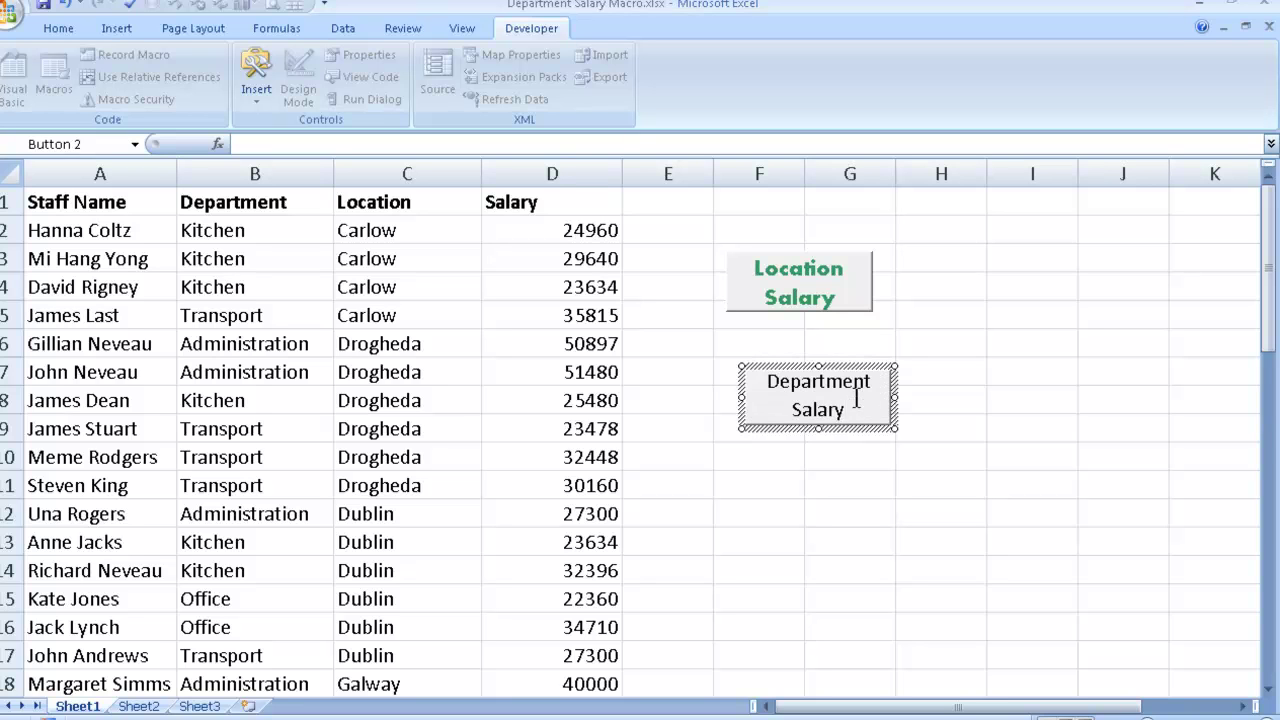
left_click(858, 468)
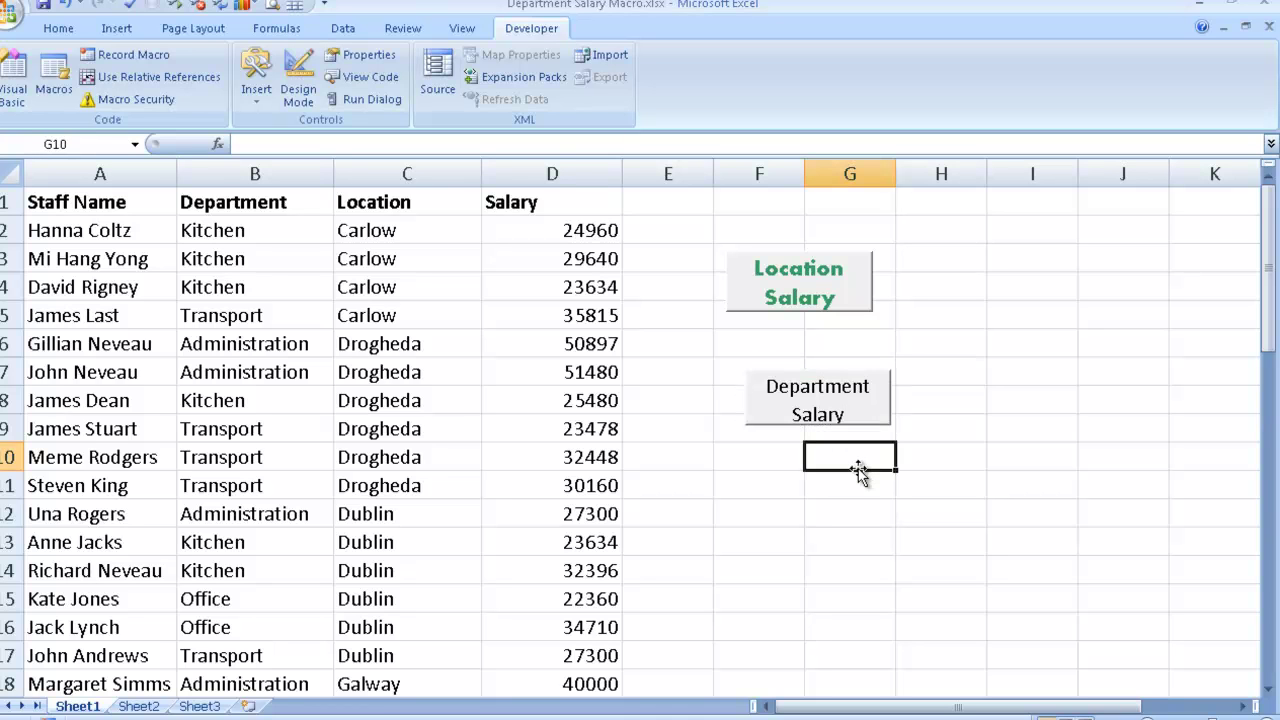
- Format the Department Salary caption as bold magenta Arial, size 12
right_click(806, 396)
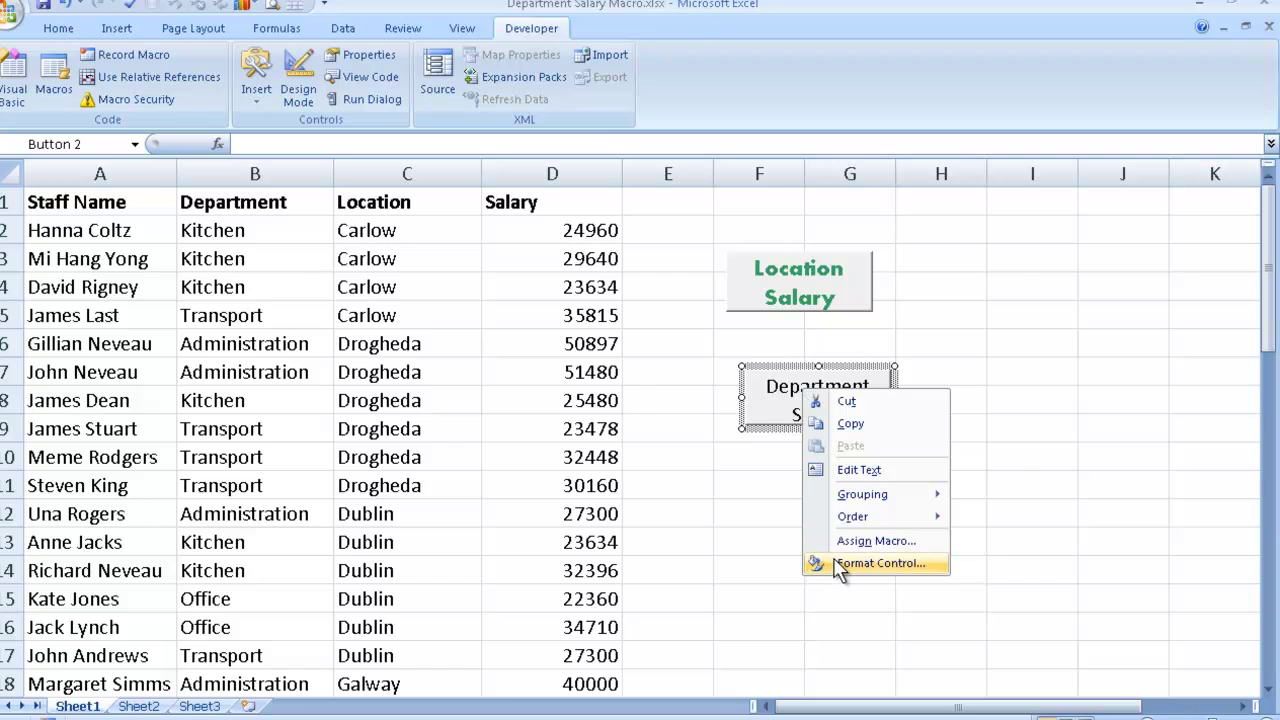
left_click(862, 563)
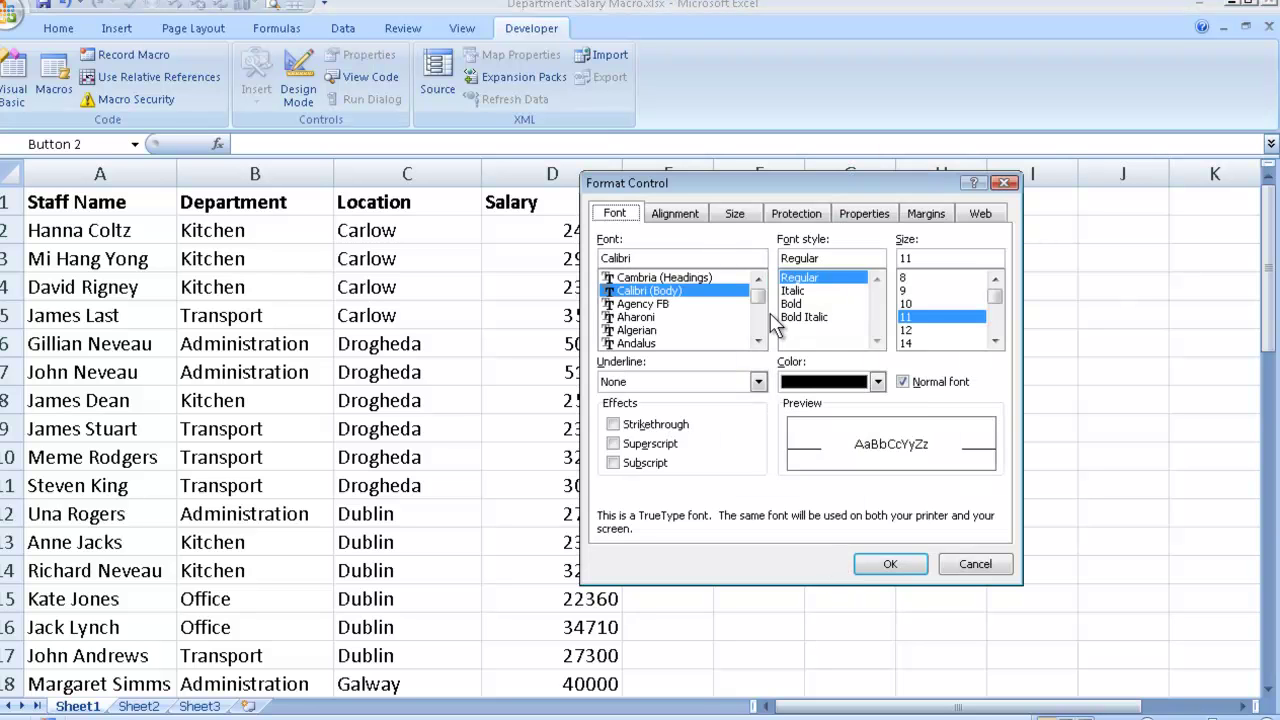
left_click(758, 341)
left_click(758, 341)
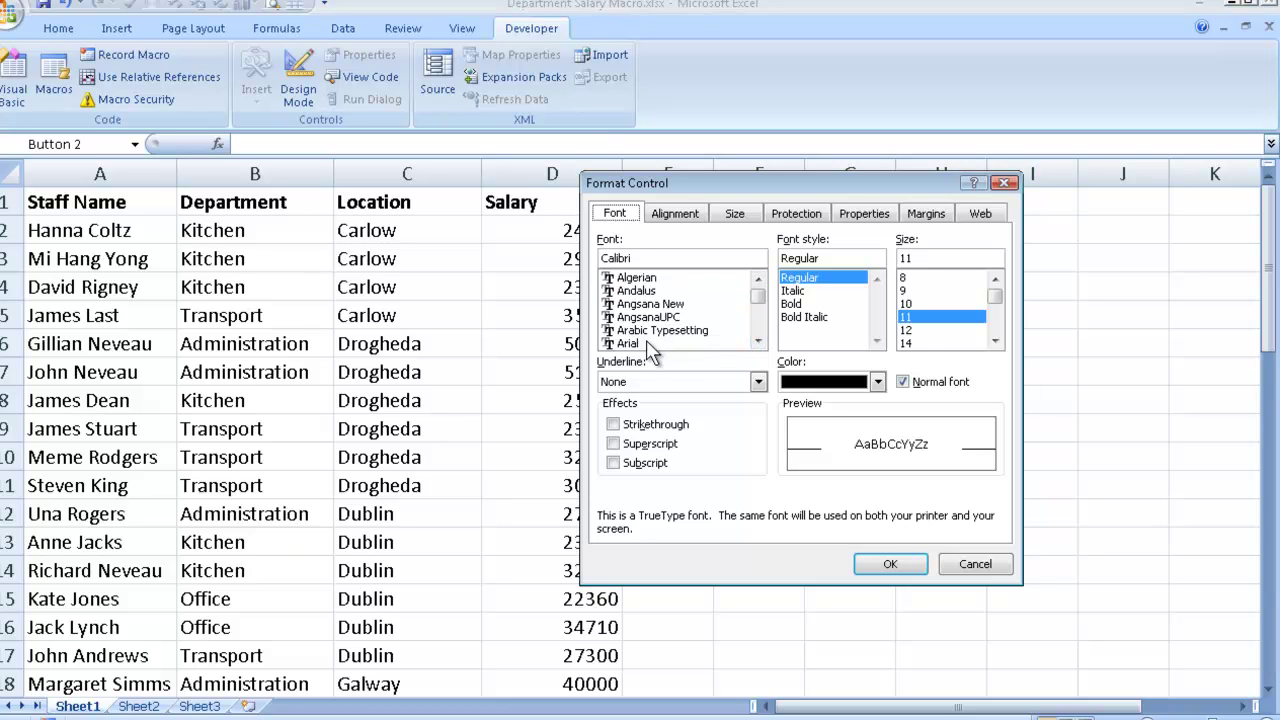
left_click(646, 343)
left_click(877, 382)
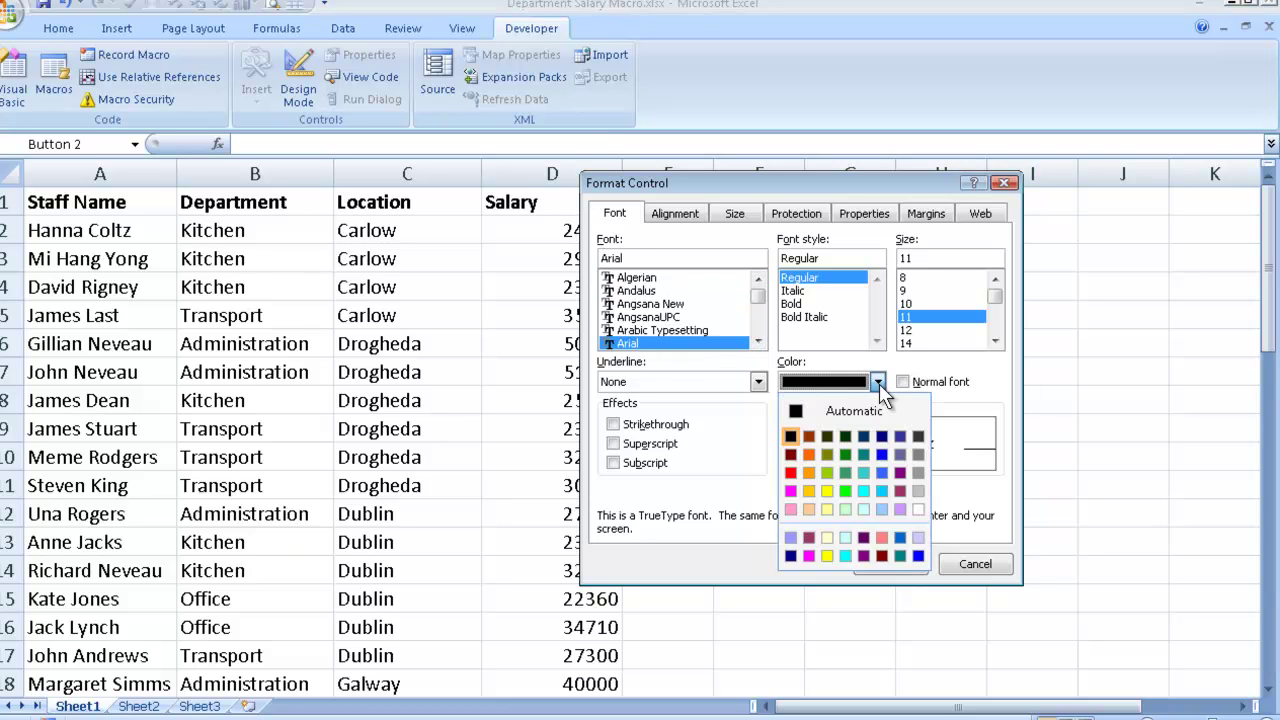
left_click(793, 488)
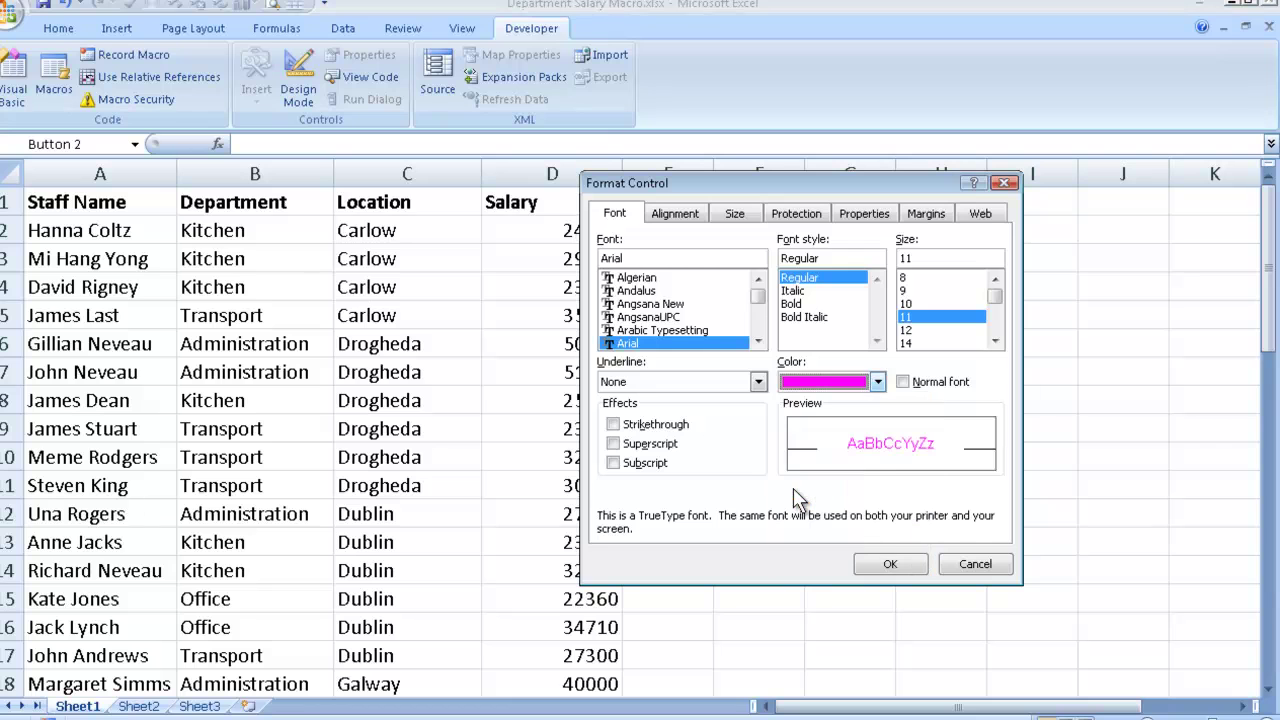
left_click(806, 305)
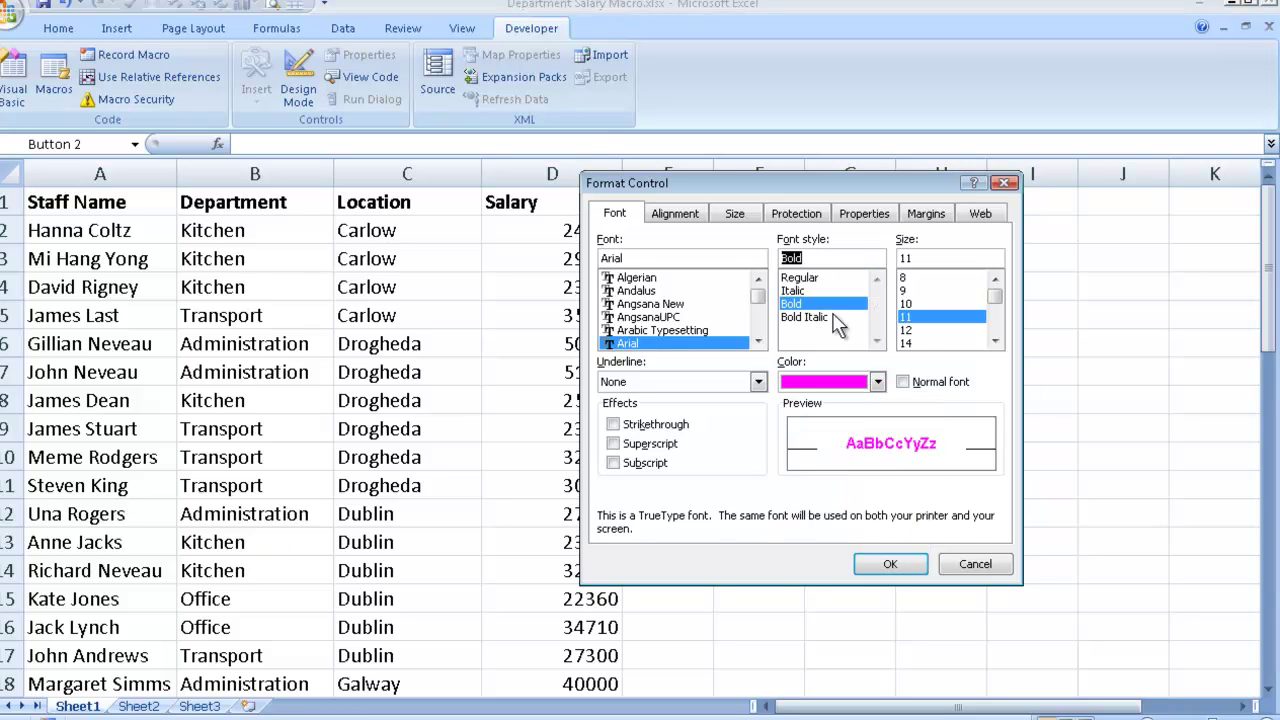
left_click(908, 331)
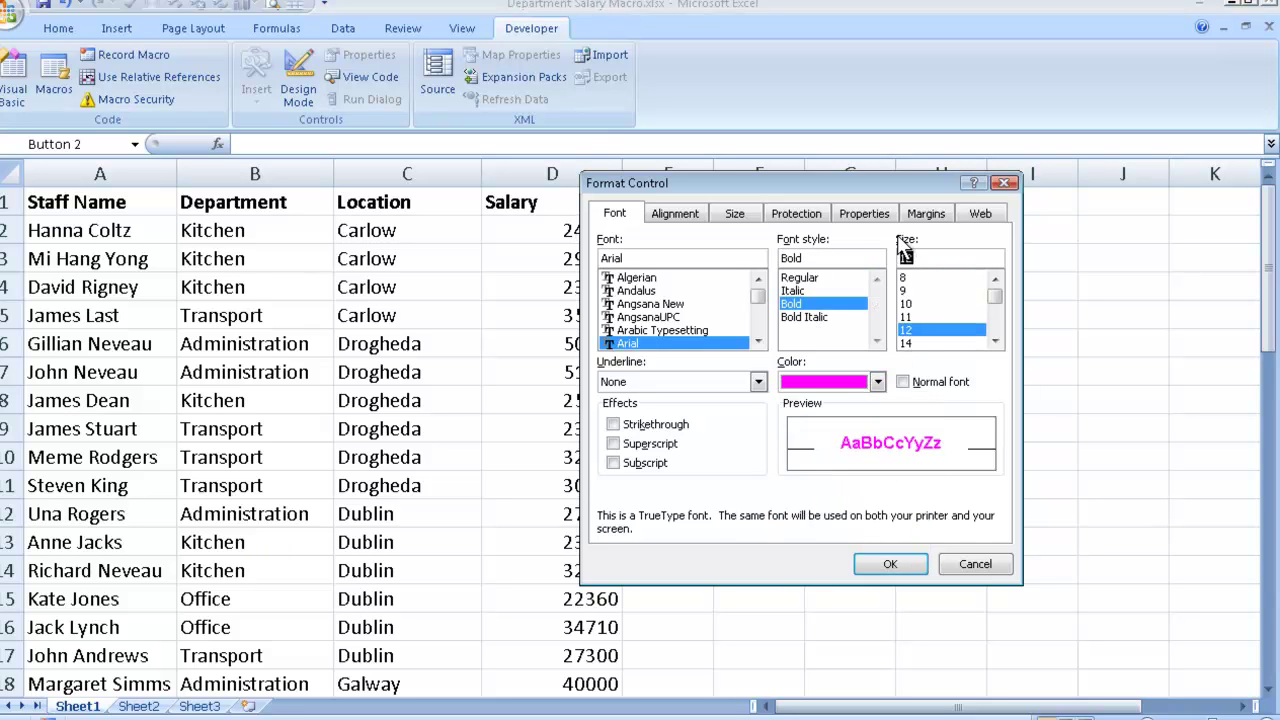
- Set the button to not move or size with cells and apply the formatting
left_click(980, 215)
left_click(700, 258)
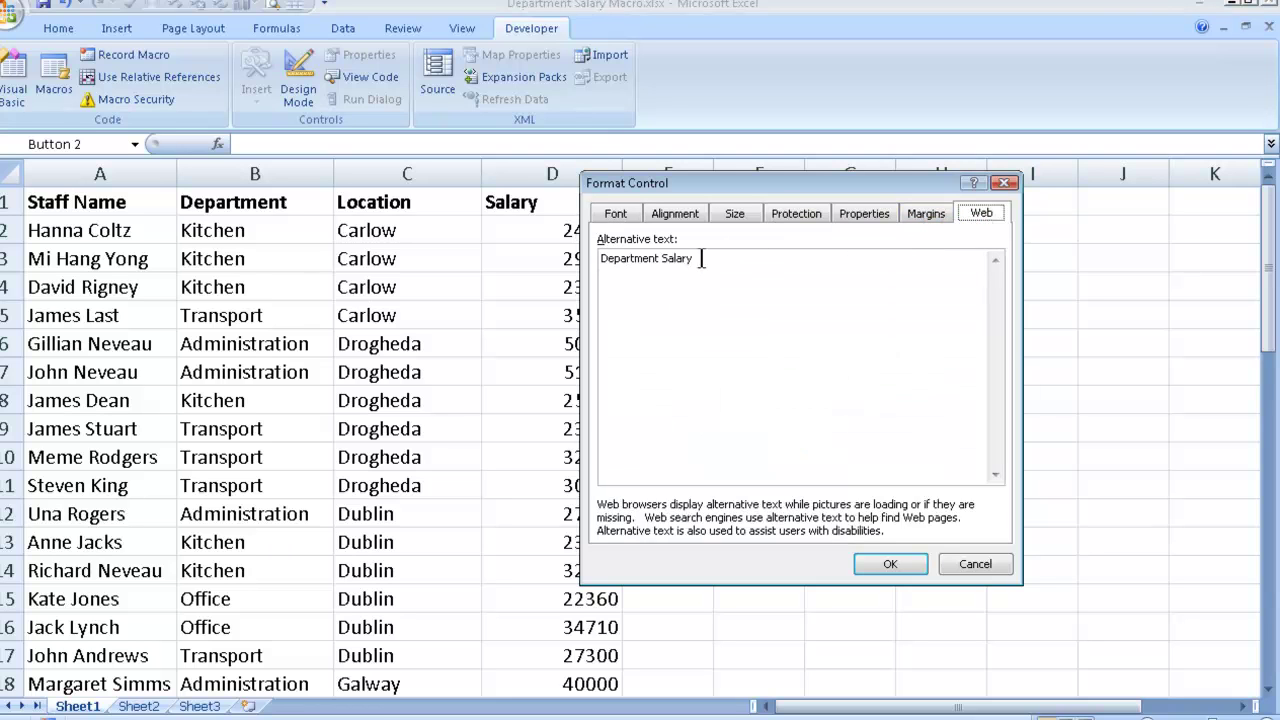
left_click(872, 218)
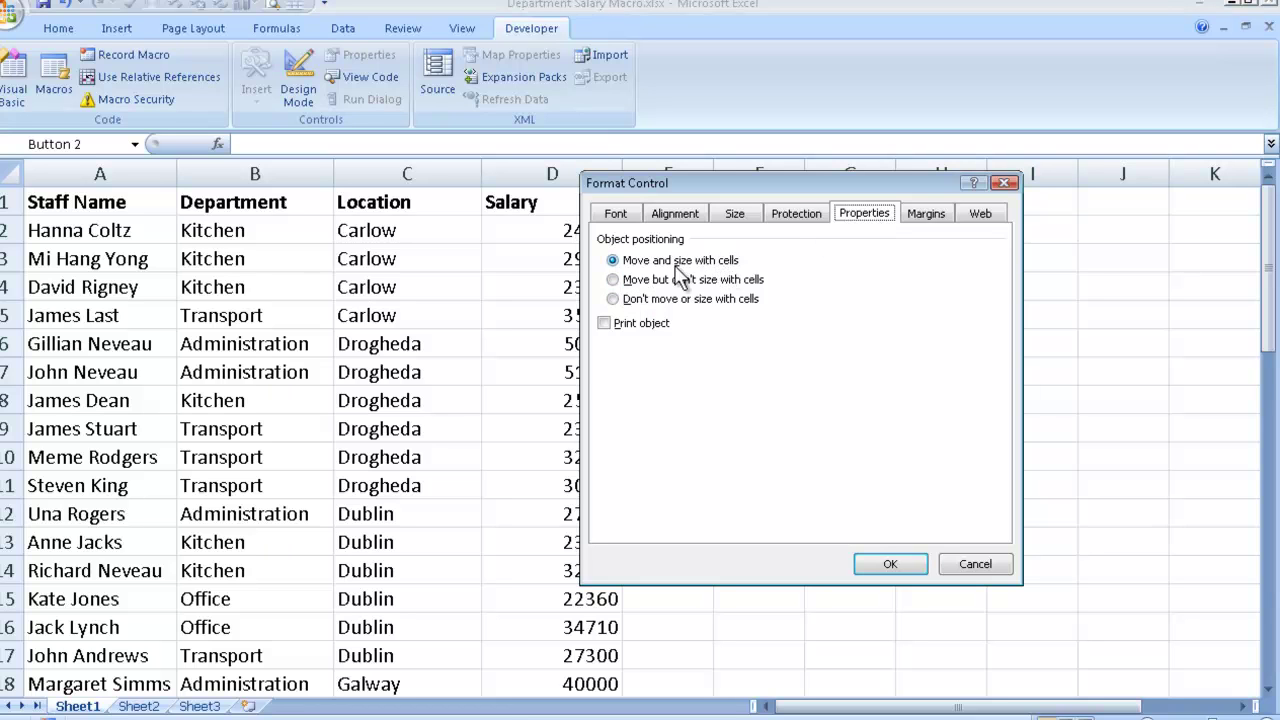
left_click(613, 301)
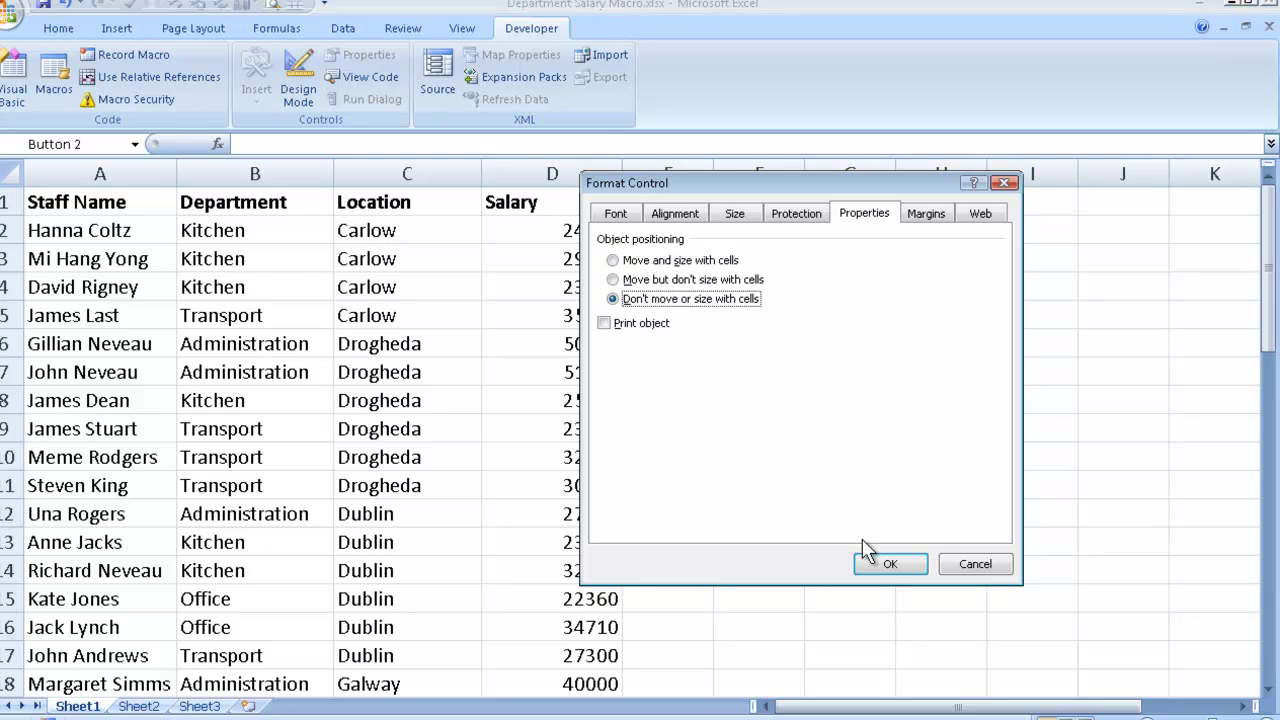
left_click(886, 565)
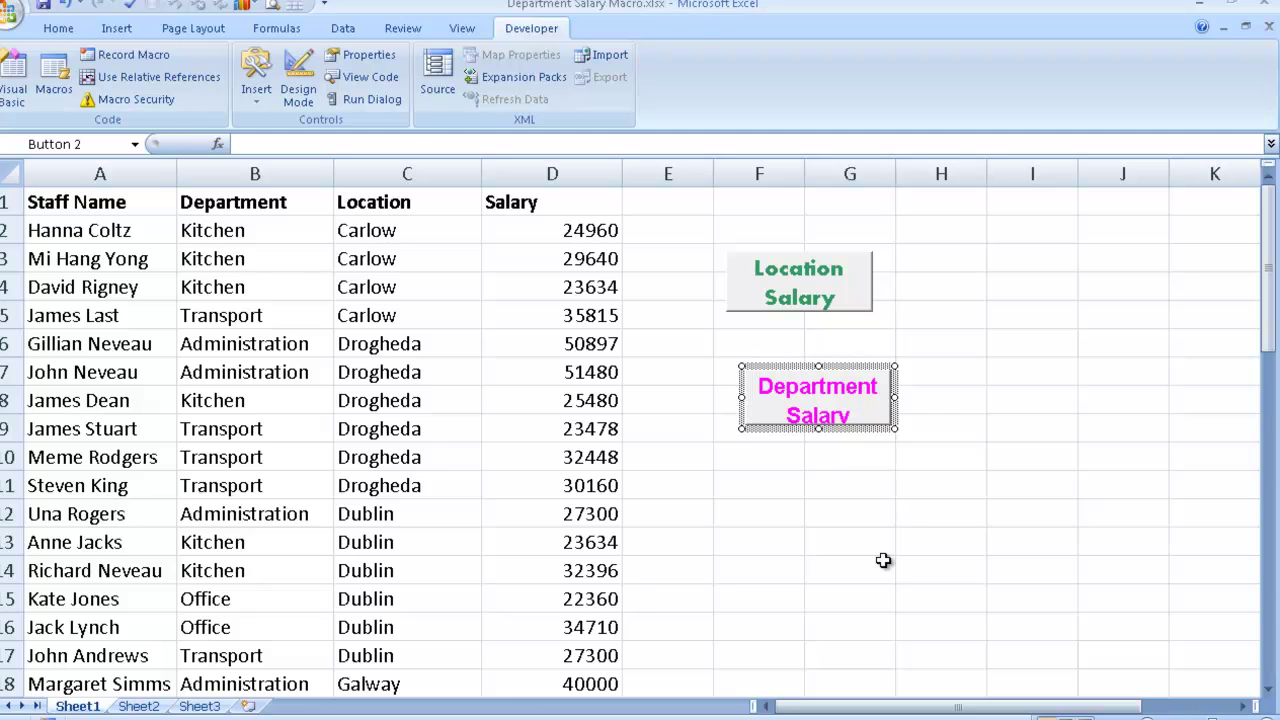
- Enlarge the Department Salary button slightly, deselect it, and run it to subtotal by department
left_click_drag(896, 430, 906, 440)
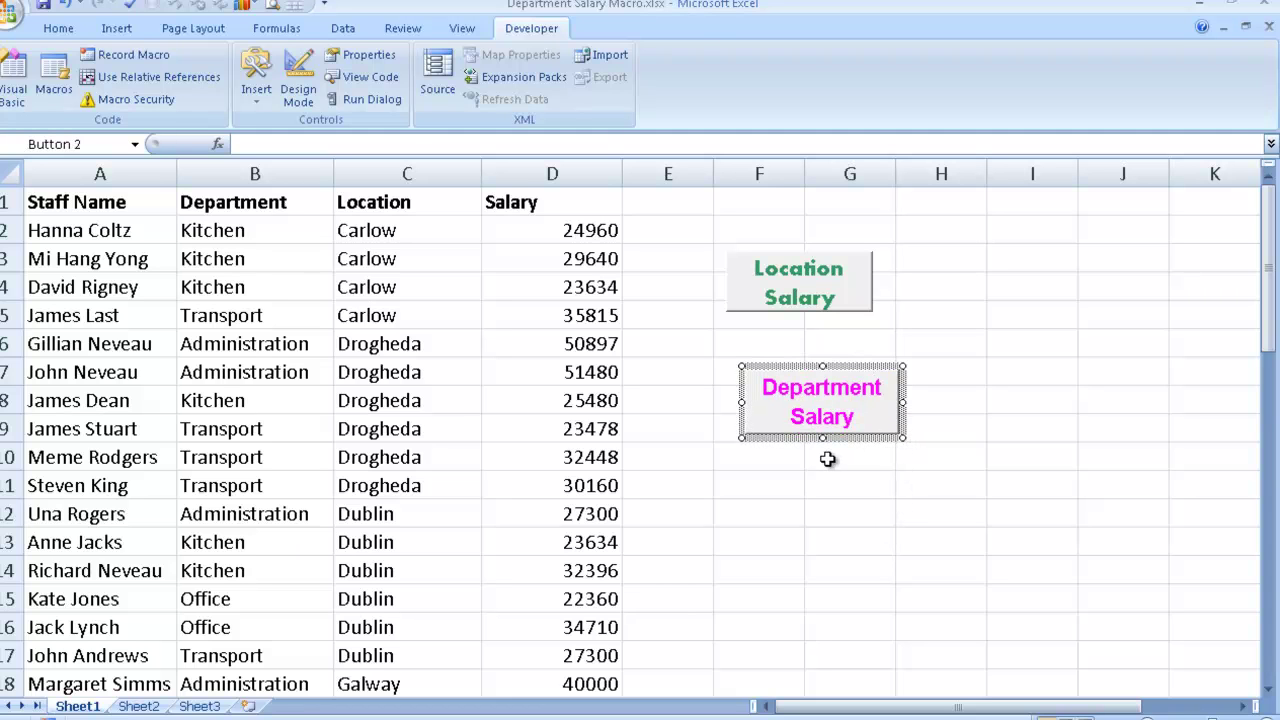
left_click(705, 340)
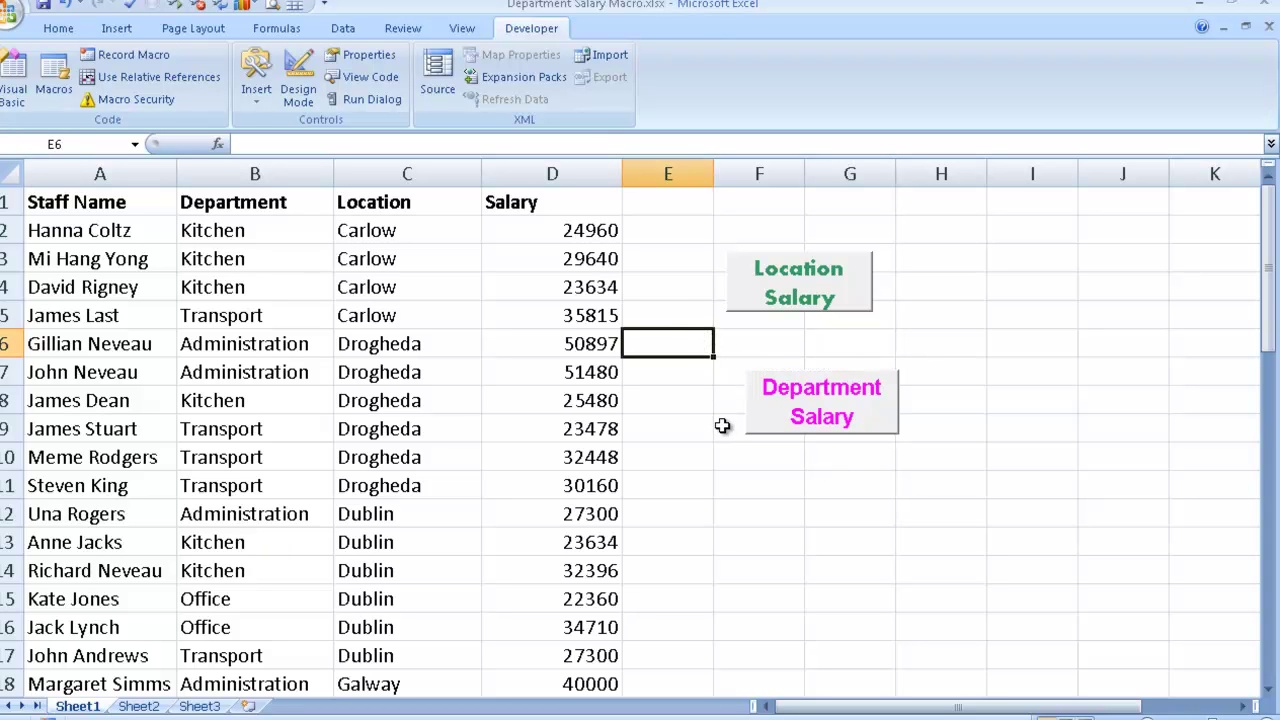
left_click(813, 404)
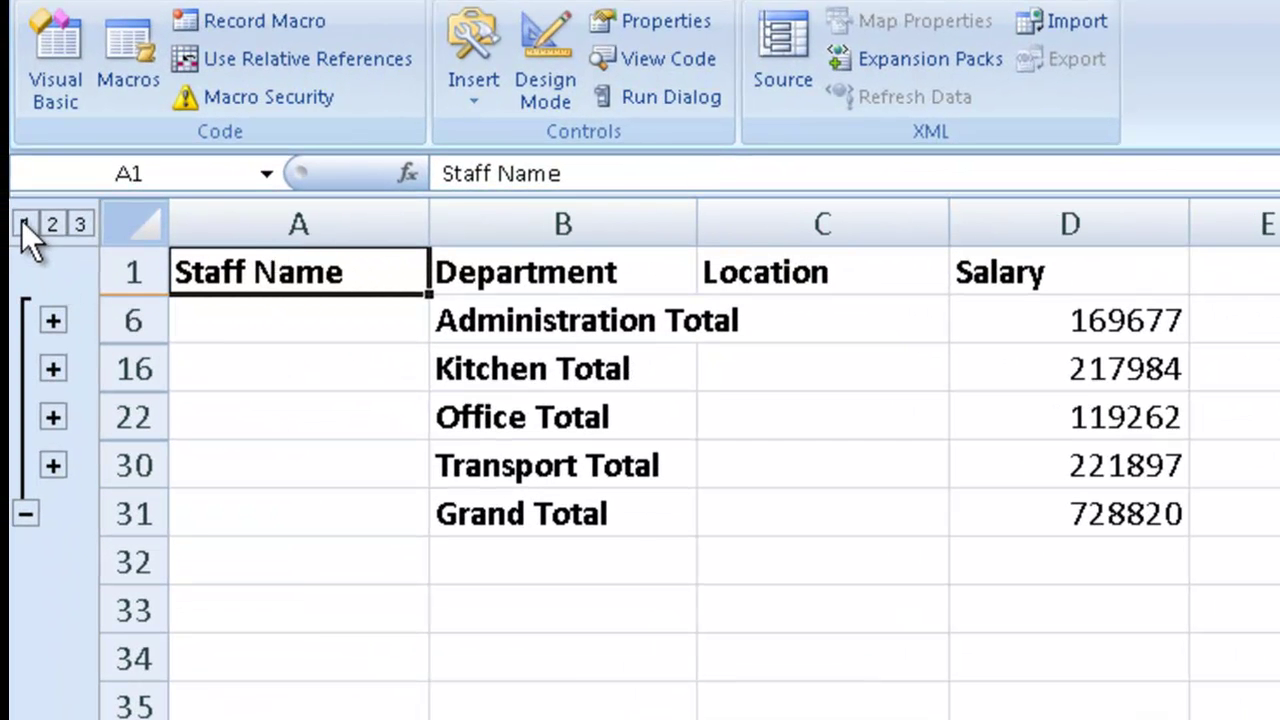
- Step the outline from level 1 (Grand Total only) through level 2 (department totals) to level 3 (all staff rows)
left_click(24, 222)
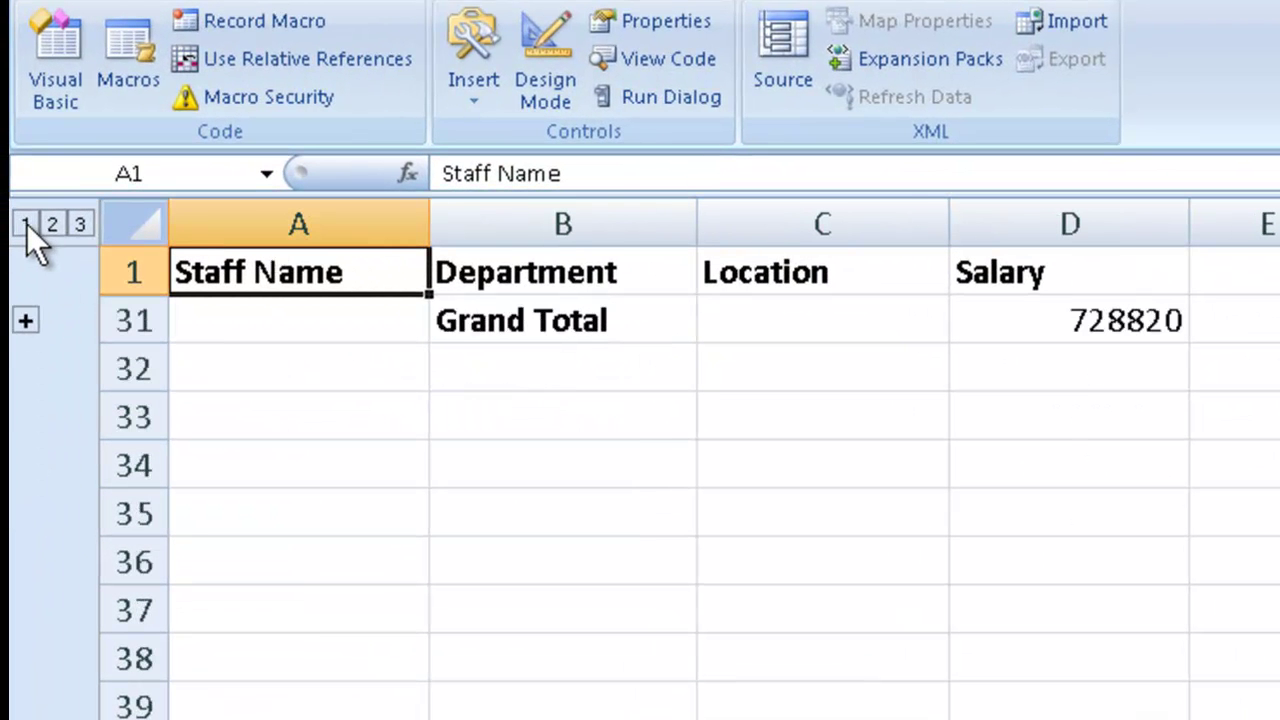
left_click(52, 226)
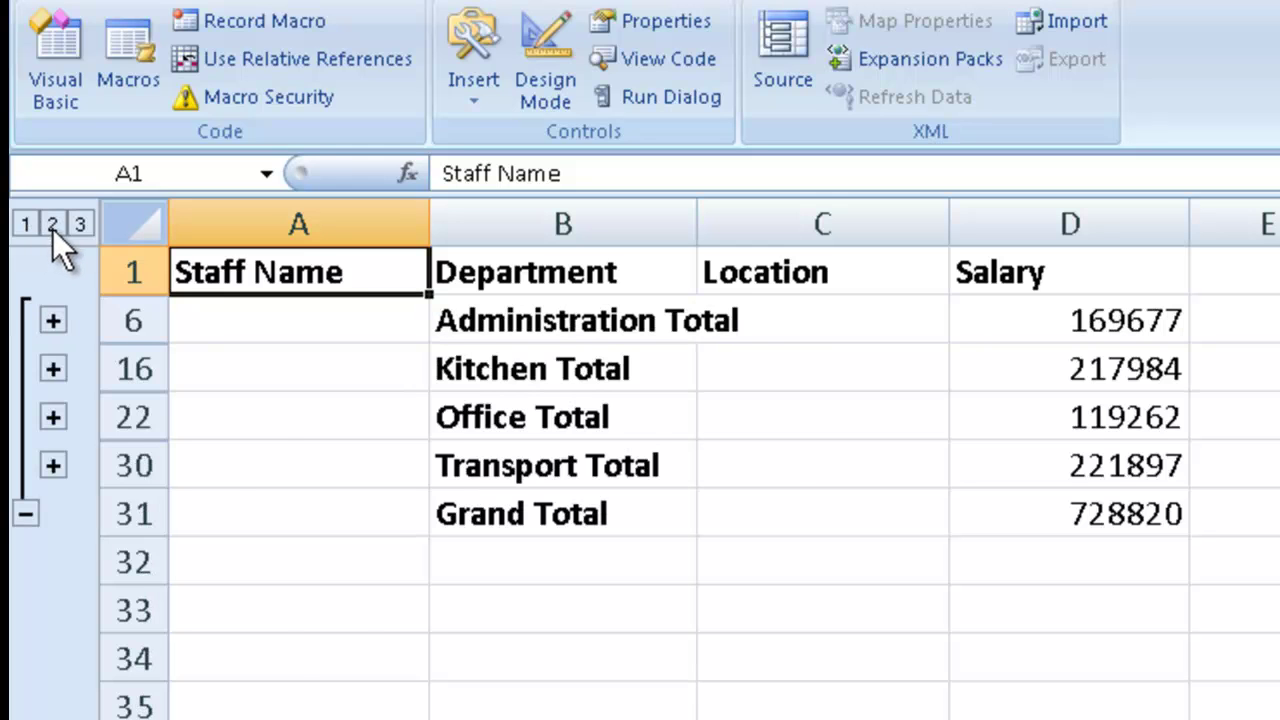
left_click(79, 225)
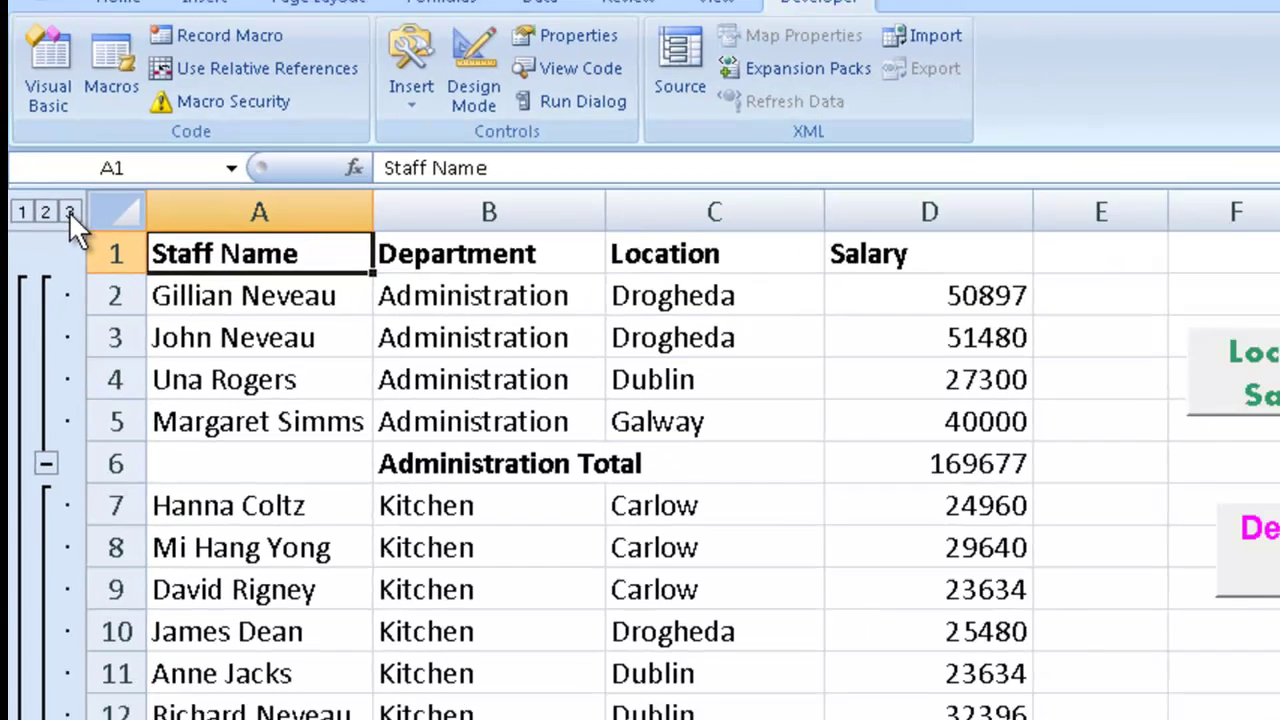